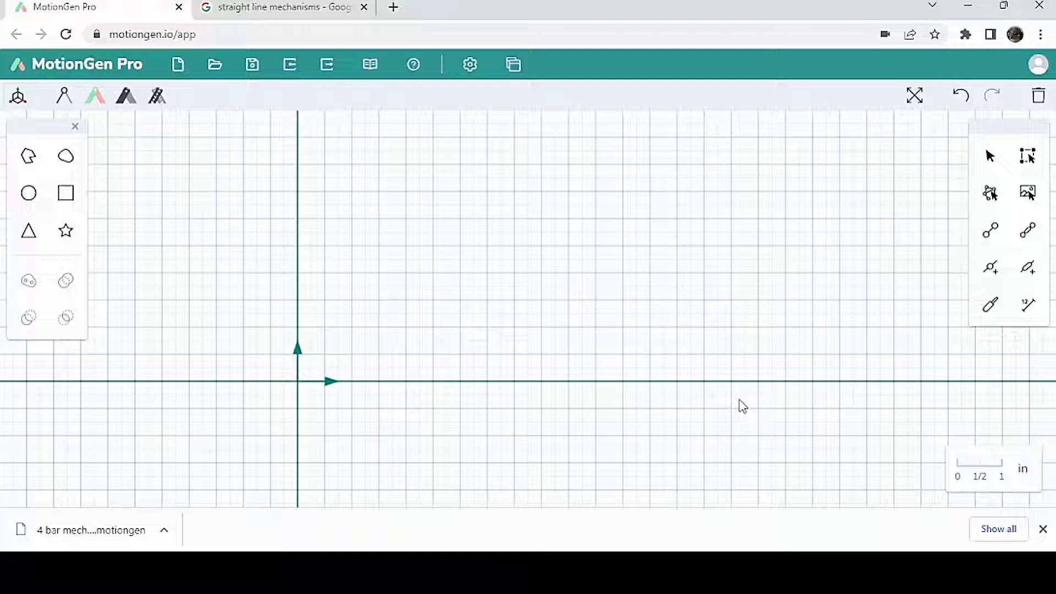
- Open the Path Synthesis panel and move it up beside the right toolbar
click(509, 66)
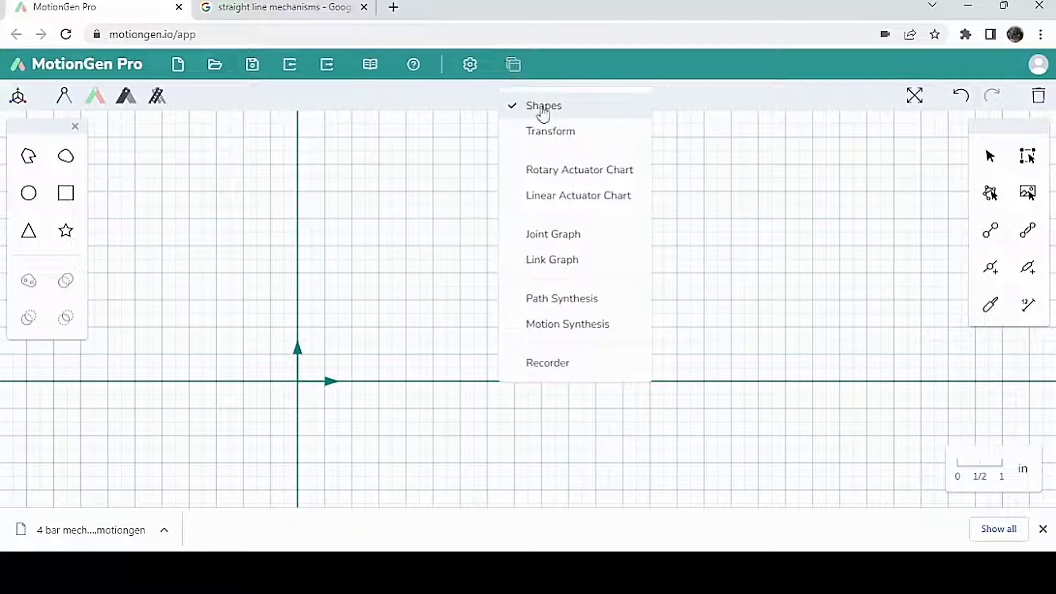
click(568, 303)
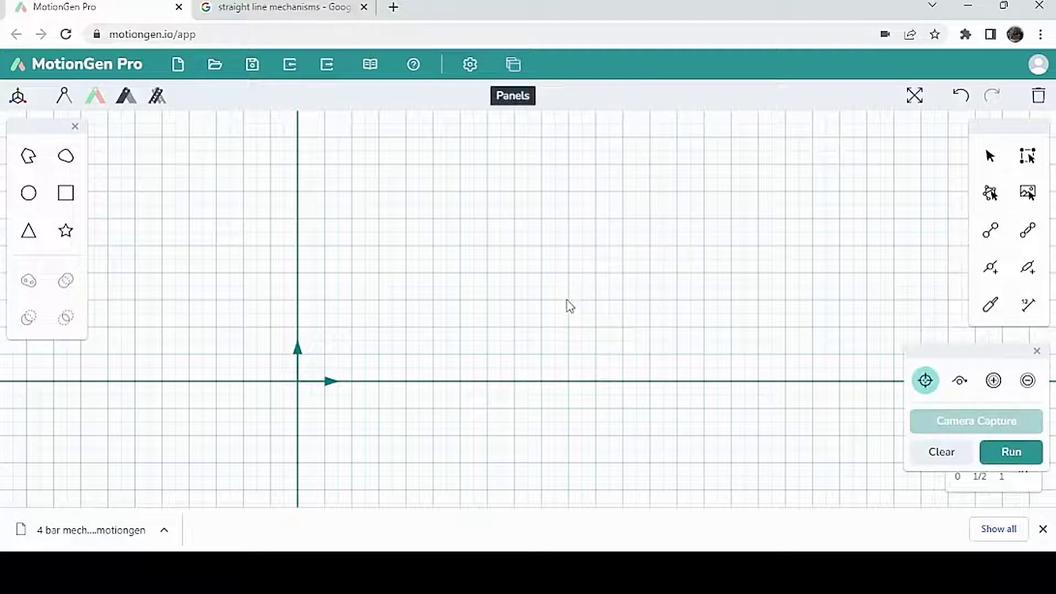
drag(992, 354, 903, 208)
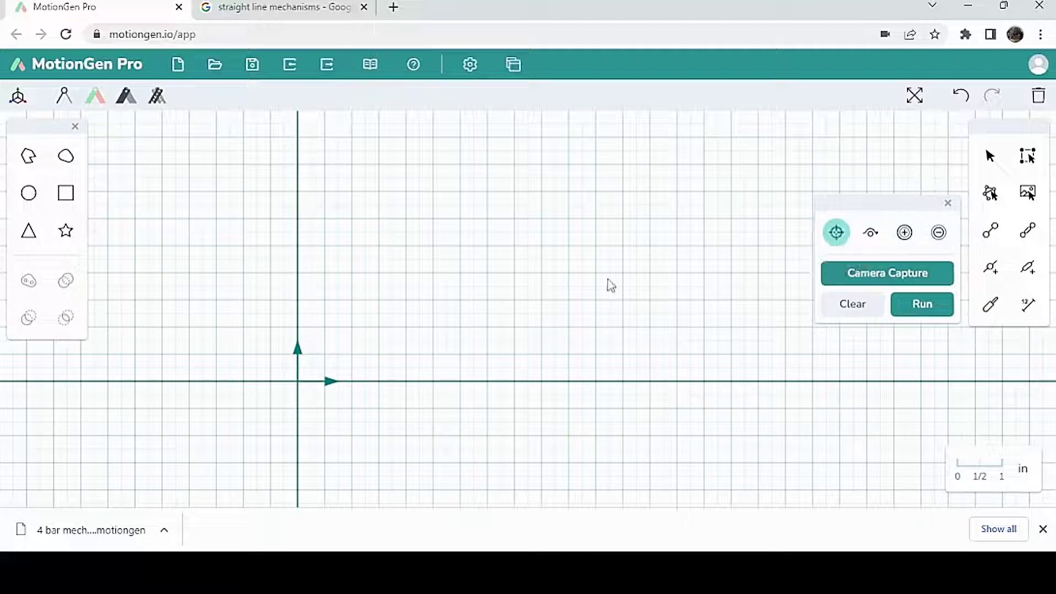
- Sketch an oval loop above the x-axis and synthesize 30 four-bar solutions tracing it
mouse_move(424, 333)
mouse_down()
mouse_move(475, 349)
mouse_move(575, 348)
mouse_move(598, 286)
mouse_move(533, 249)
mouse_move(435, 239)
mouse_move(400, 314)
mouse_up()
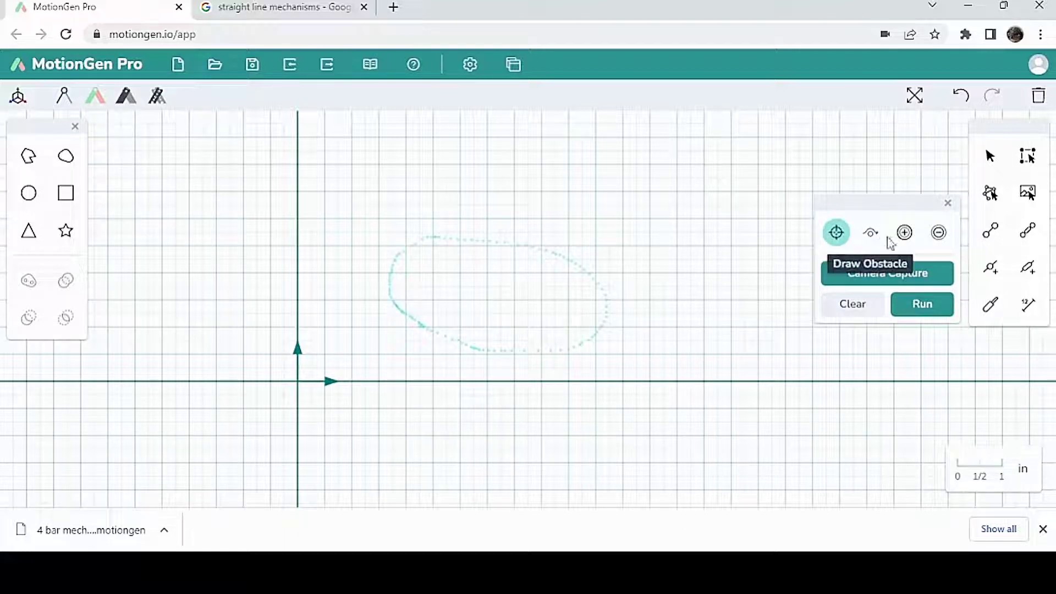
click(928, 310)
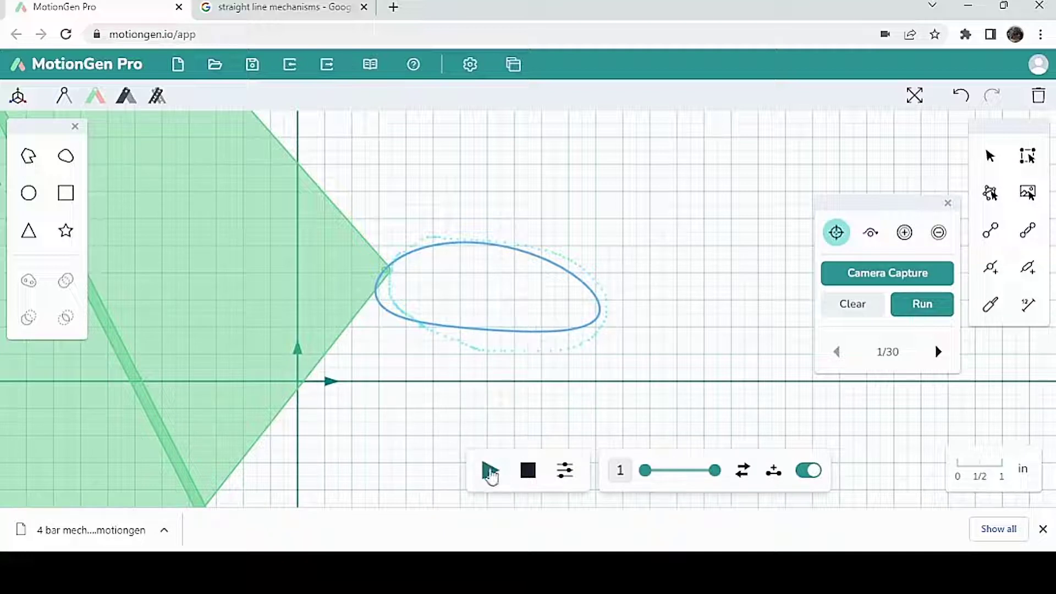
- Play the first synthesized linkage's motion, then stop it
click(489, 471)
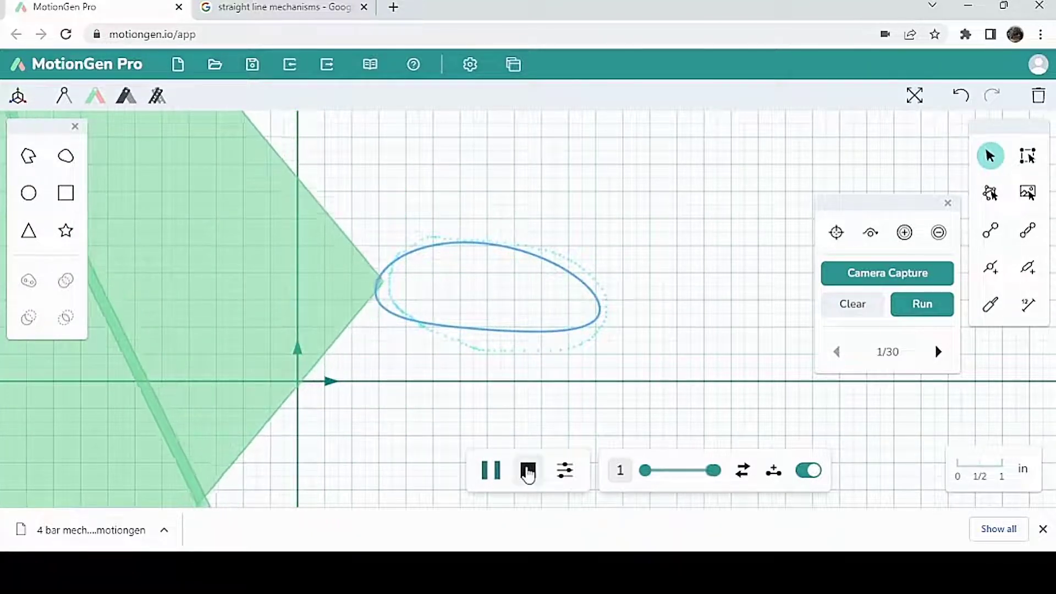
click(528, 471)
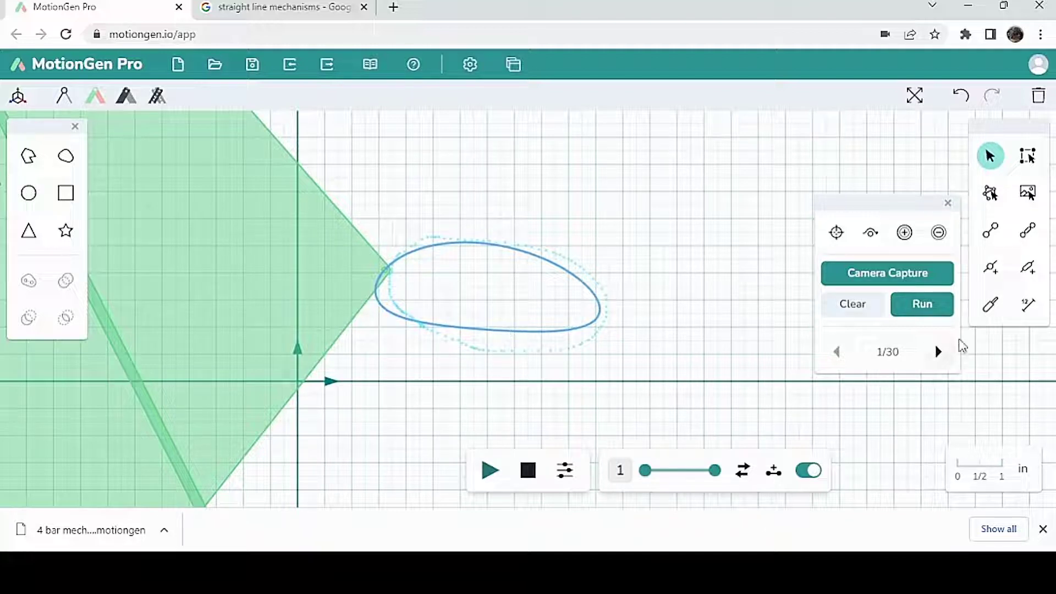
- Show solution 2, animate its linkage, and step through solutions up to 8/30
click(937, 353)
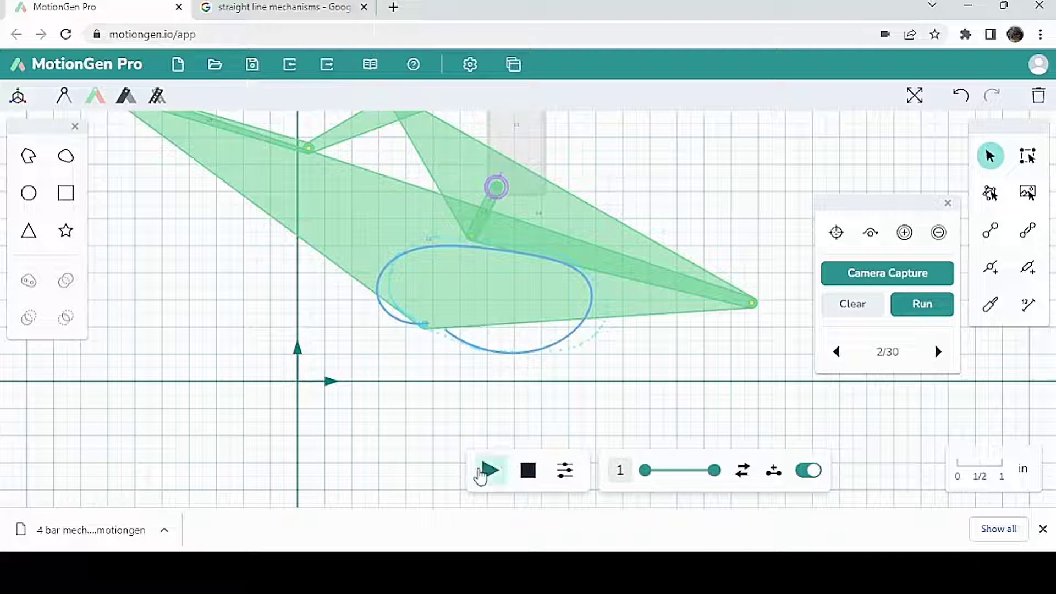
click(481, 472)
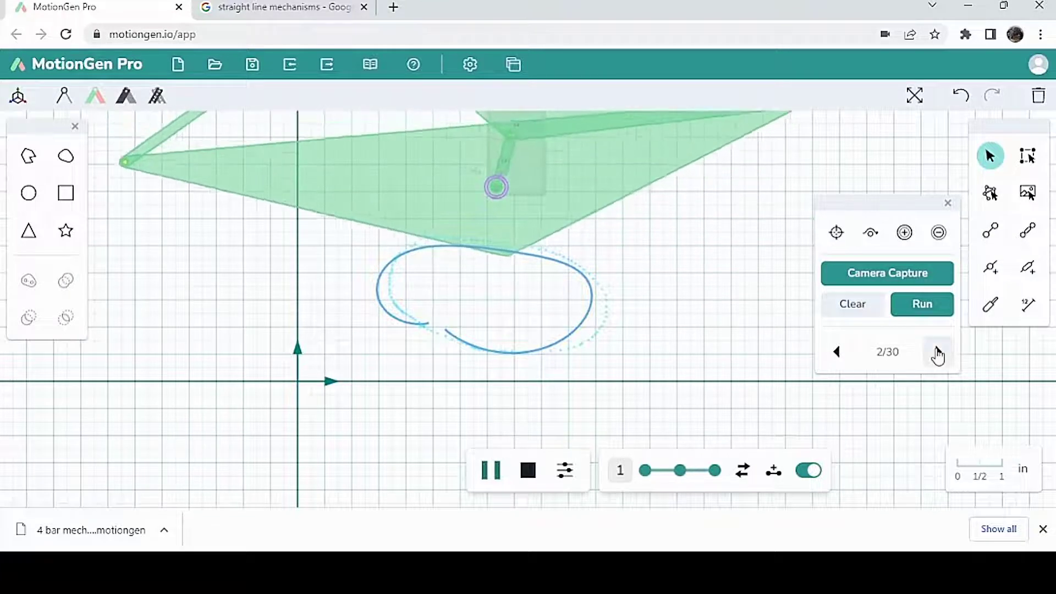
click(938, 353)
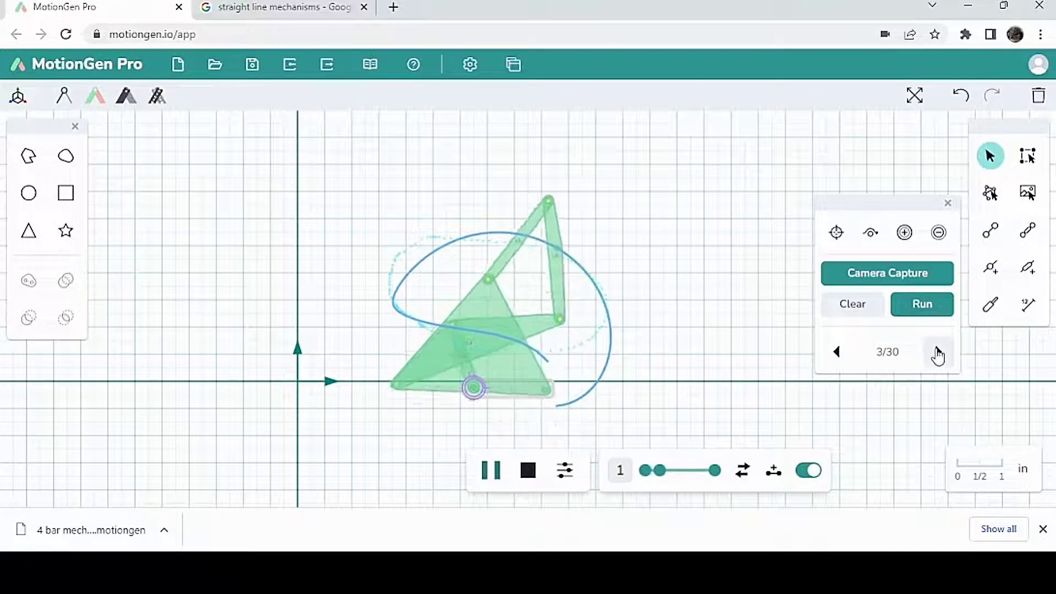
click(937, 353)
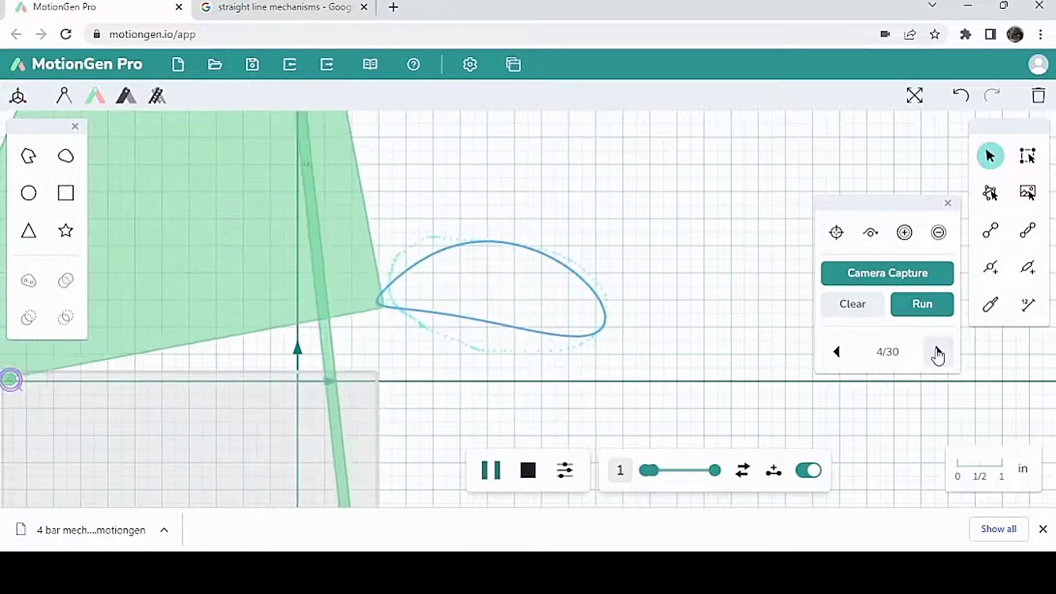
click(938, 353)
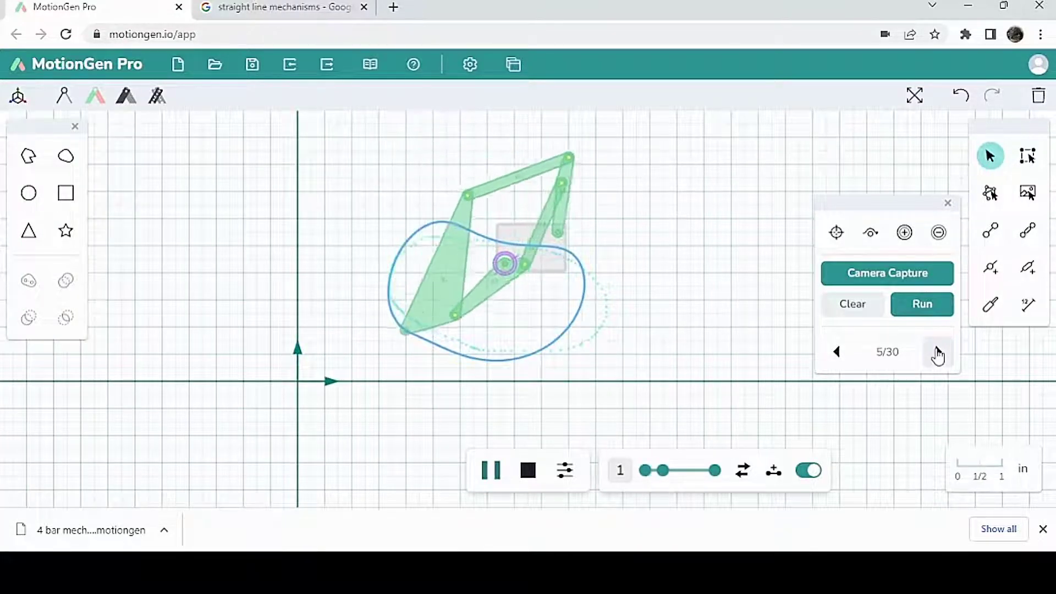
click(937, 353)
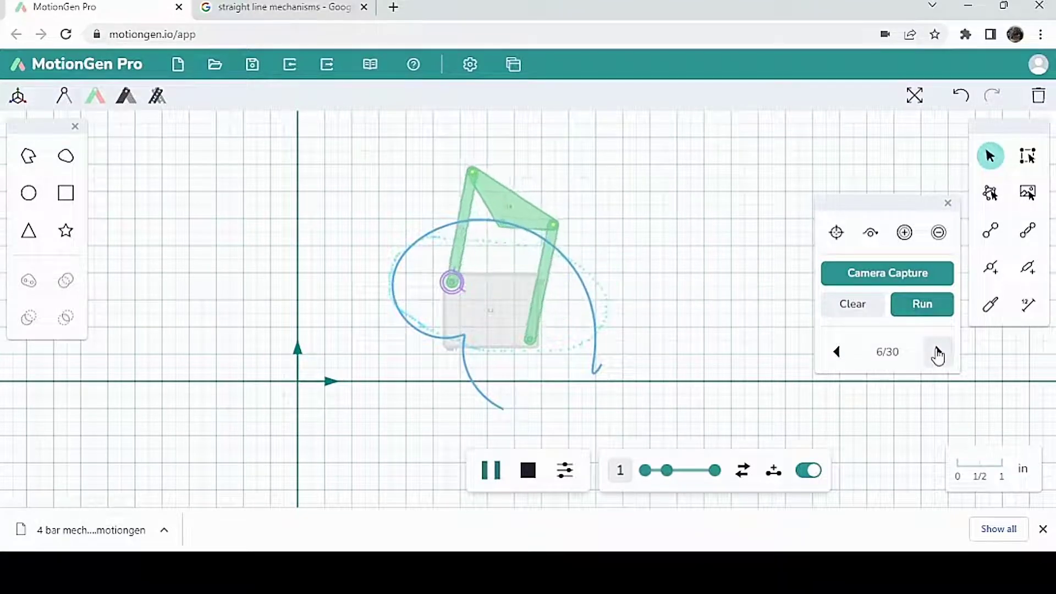
click(938, 352)
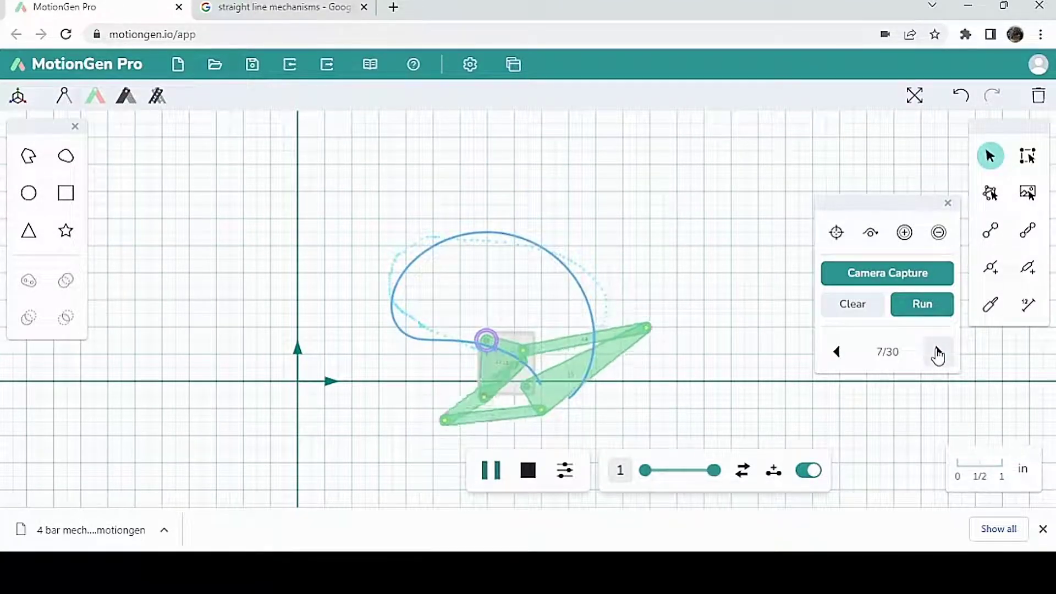
click(938, 353)
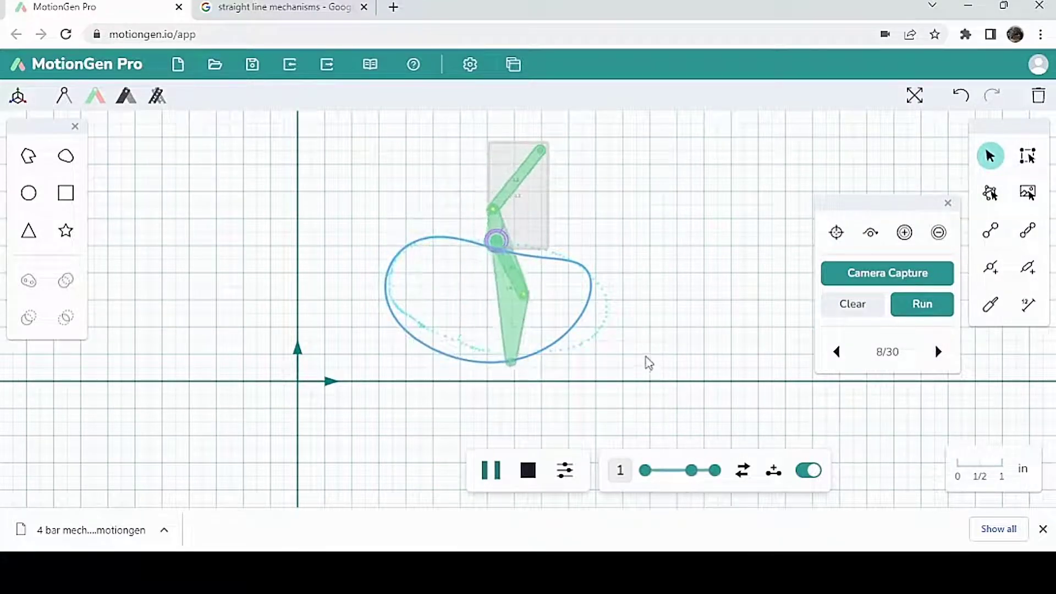
- Close the Path Synthesis panel and delete the linkage and its oval path
drag(898, 200, 769, 149)
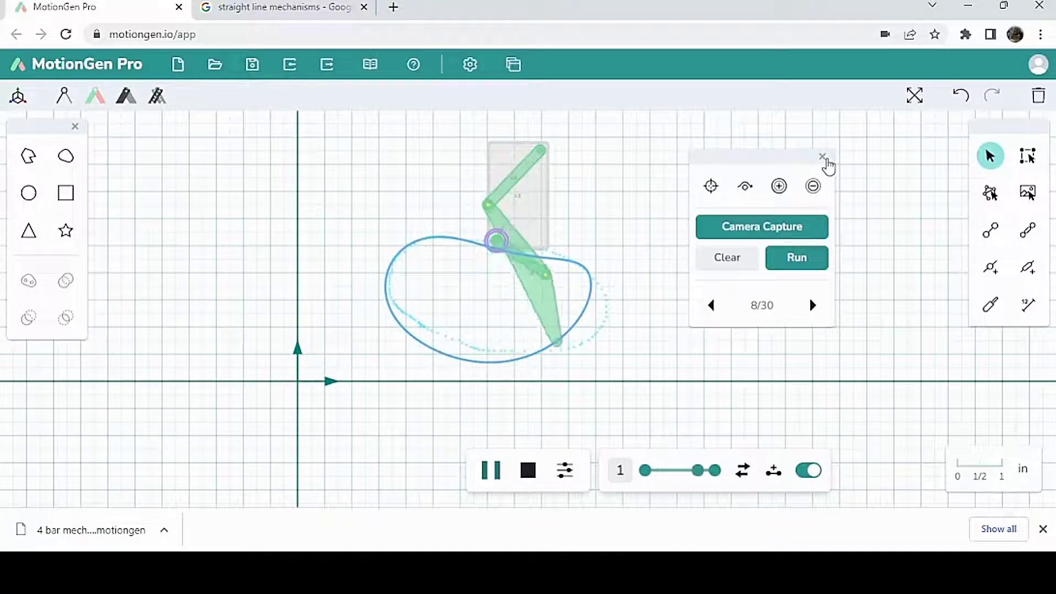
click(823, 157)
click(1038, 97)
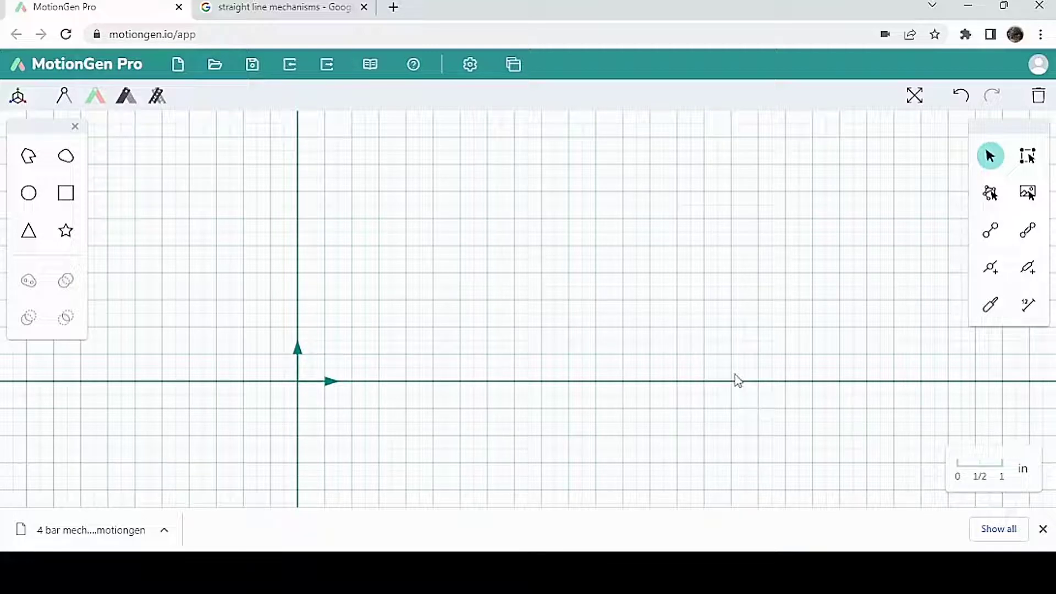
- Open the Motion Synthesis panel near the top right and select the Draw Pose tool
click(512, 67)
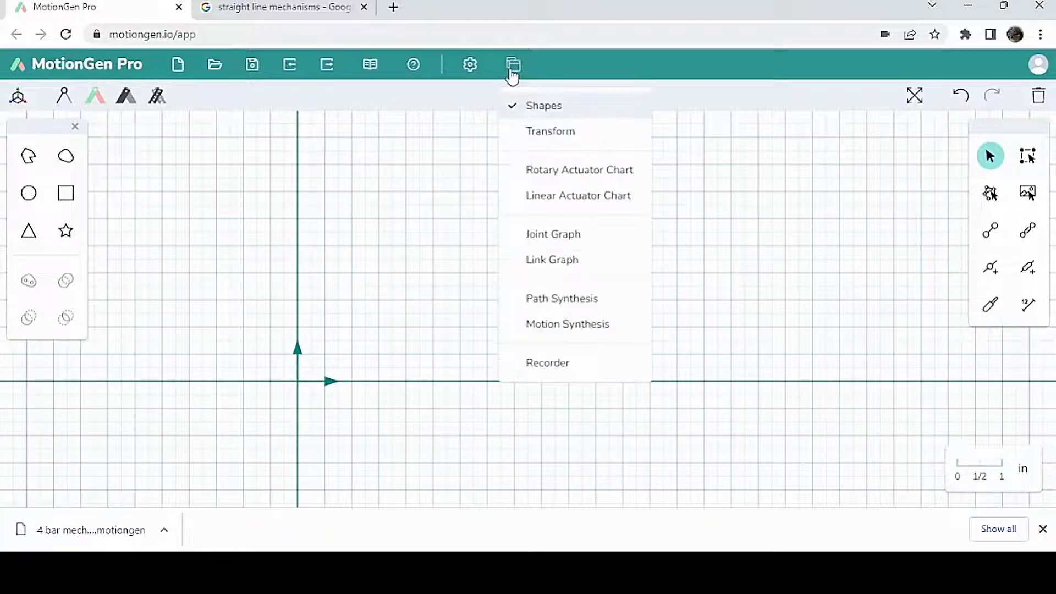
click(541, 325)
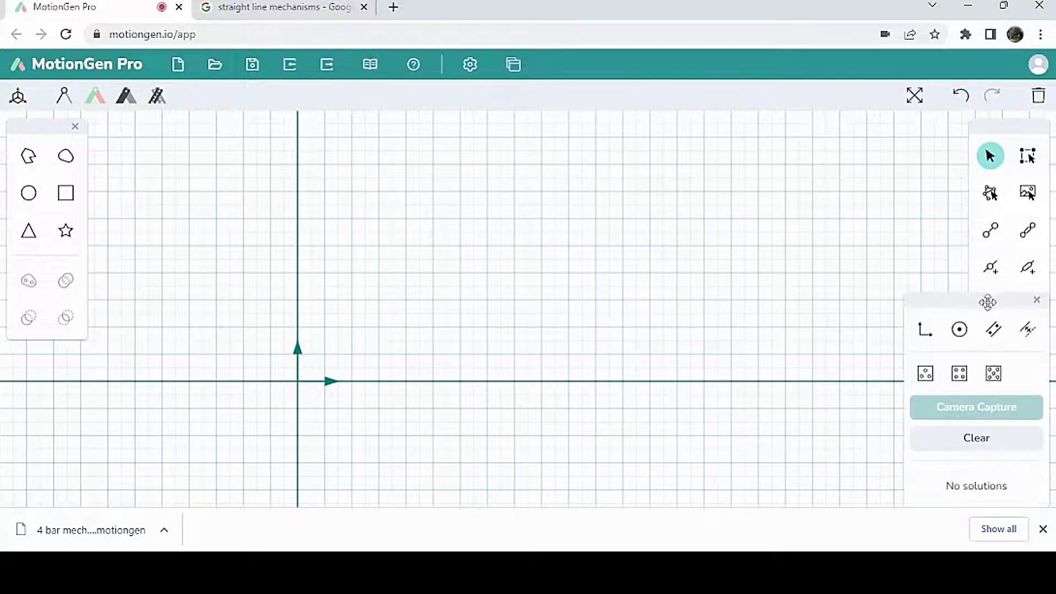
drag(988, 302, 899, 134)
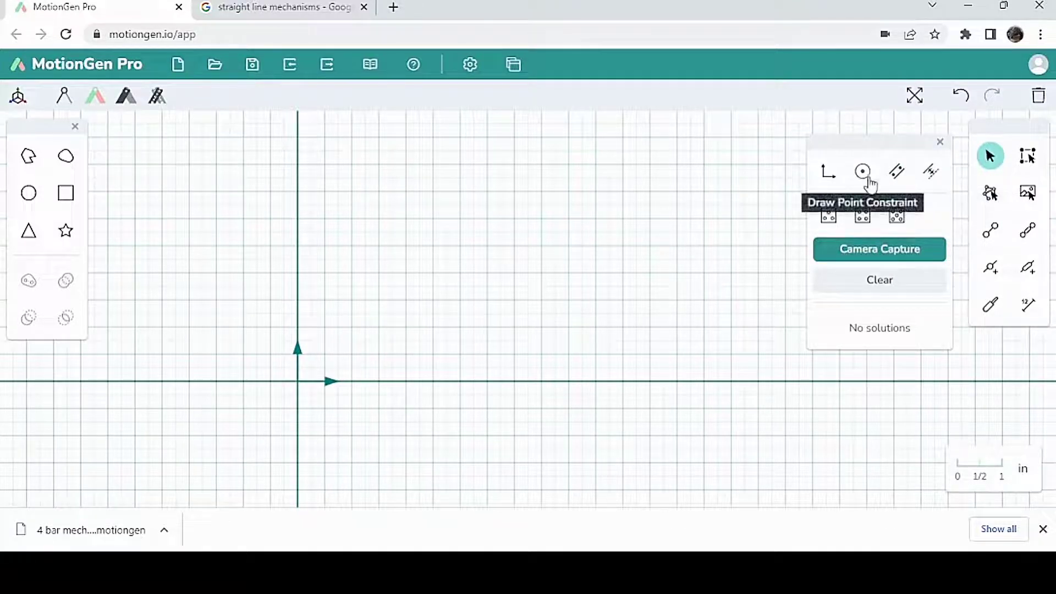
click(830, 172)
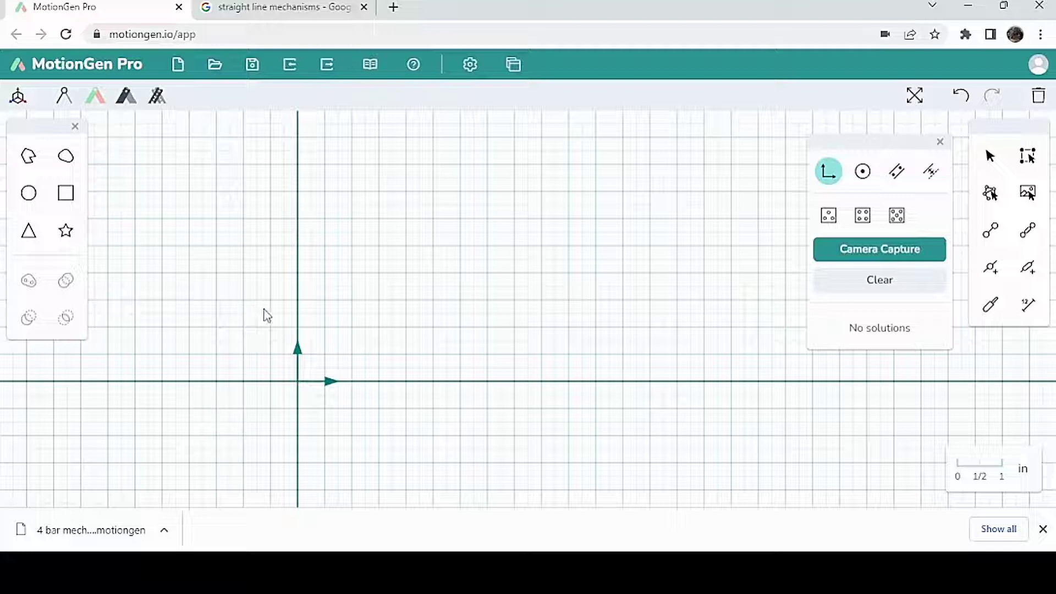
- Place oriented poses along an arc above the x-axis, yielding one four-bar solution (1/1)
click(834, 174)
mouse_move(274, 286)
mouse_down()
mouse_move(286, 311)
mouse_move(257, 288)
mouse_move(298, 317)
mouse_move(238, 278)
mouse_move(273, 302)
mouse_move(253, 279)
mouse_move(277, 290)
mouse_move(238, 273)
mouse_move(278, 306)
mouse_move(269, 283)
mouse_move(286, 299)
mouse_move(231, 266)
mouse_move(292, 306)
mouse_move(258, 275)
mouse_move(288, 287)
mouse_up()
drag(380, 261, 392, 250)
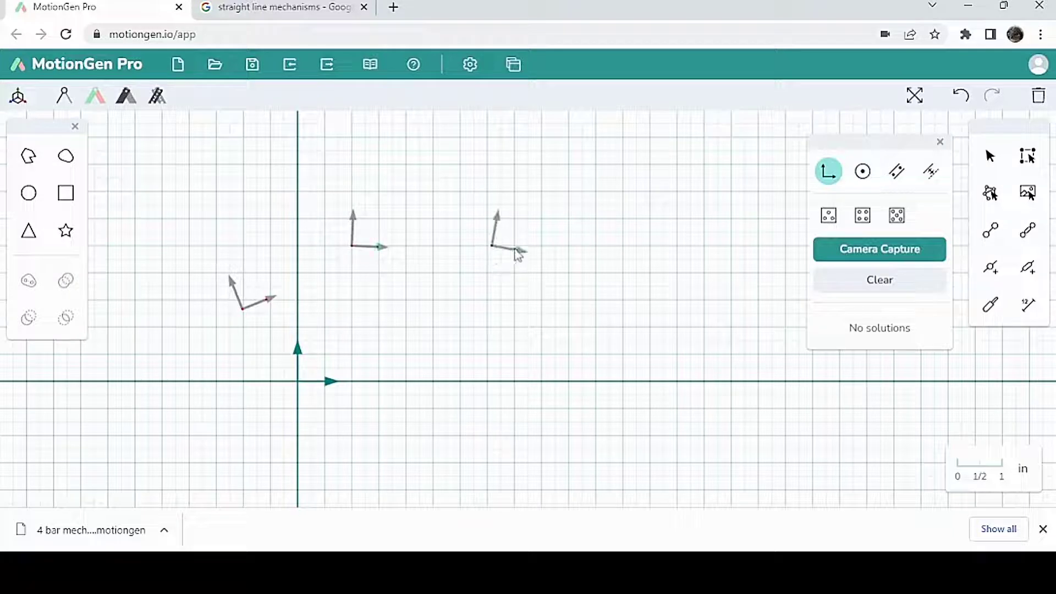
drag(604, 312, 623, 303)
- Add and orient a fifth pose at the arc's right end, then animate the linkage
click(677, 342)
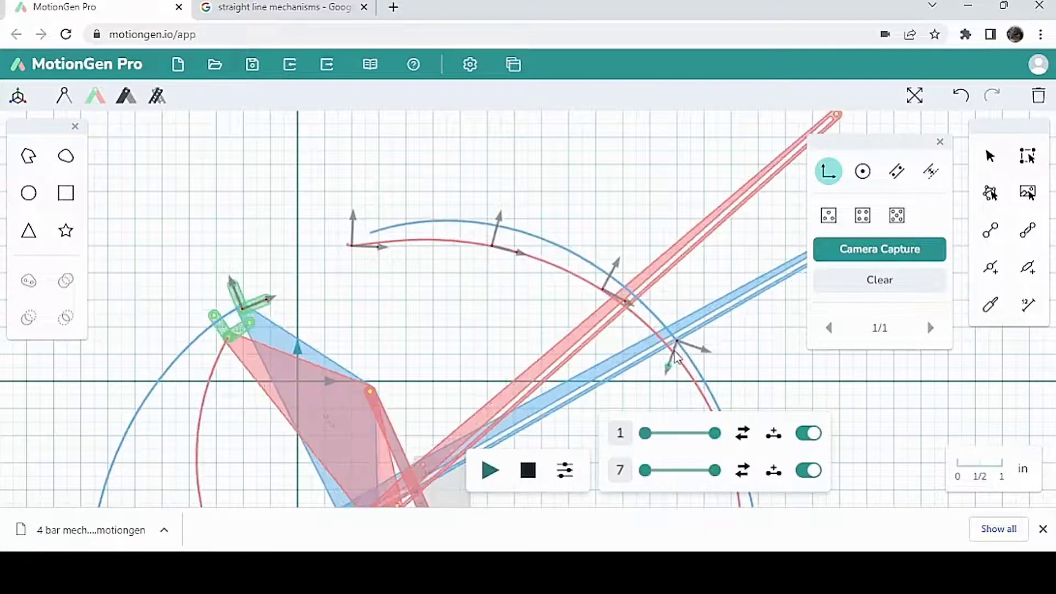
drag(681, 352, 682, 358)
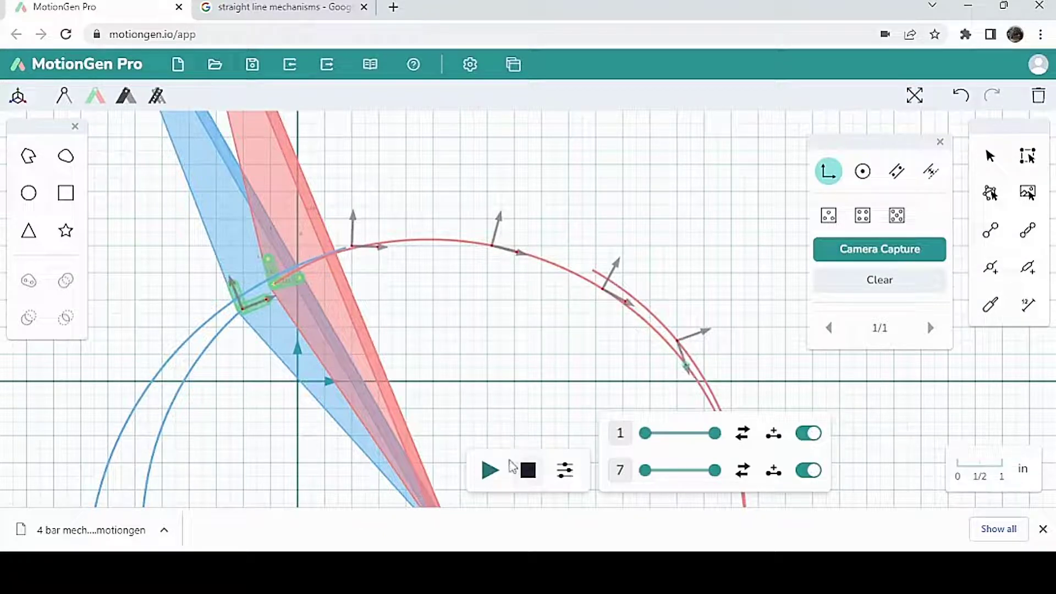
click(492, 471)
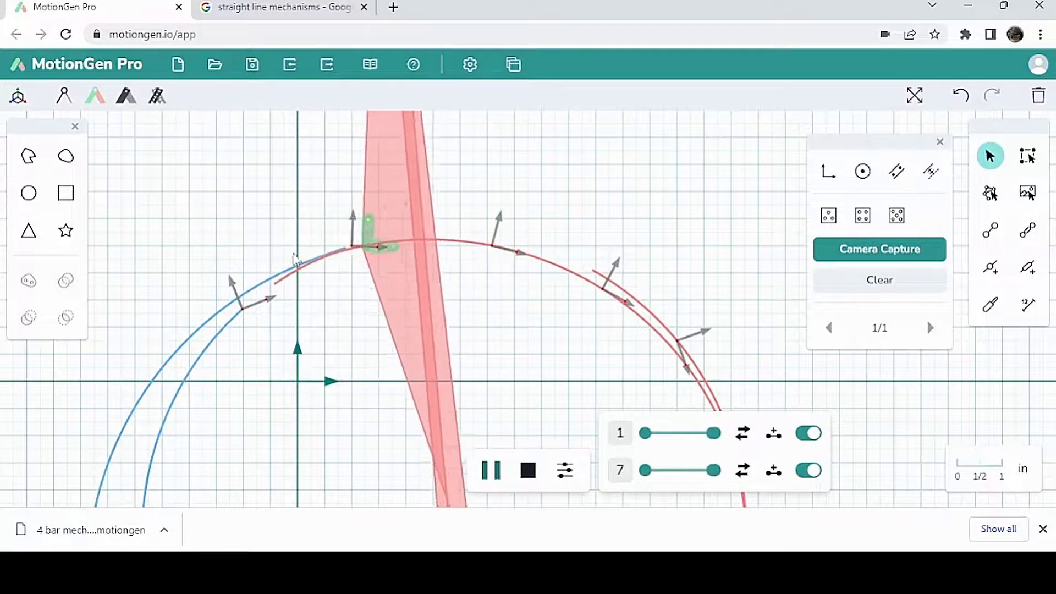
- Pause the animation, clear all poses and the mechanism, then place a new pose left of the y-axis
click(536, 468)
click(1038, 95)
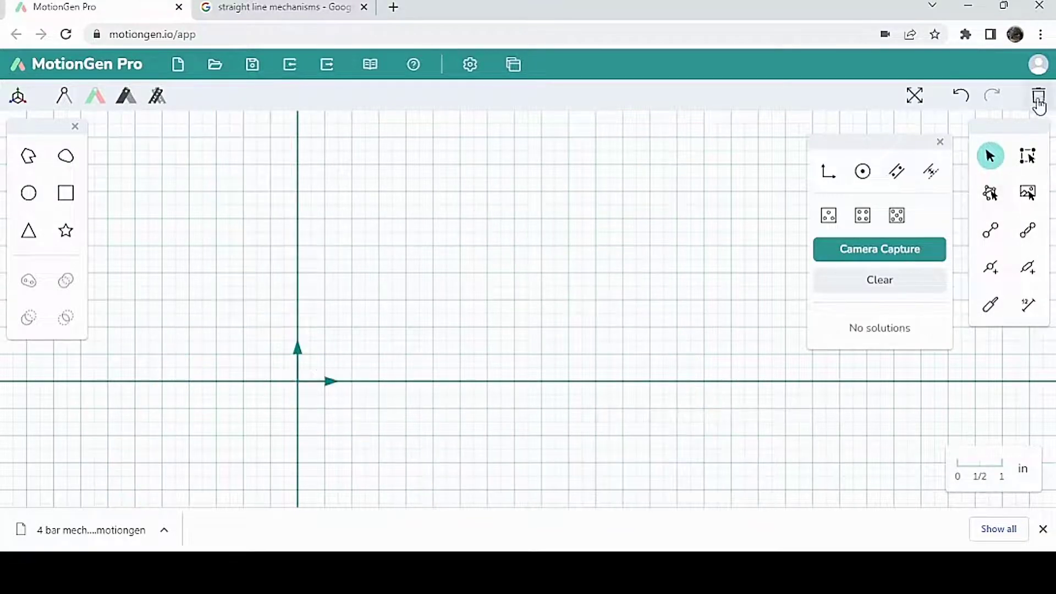
click(829, 175)
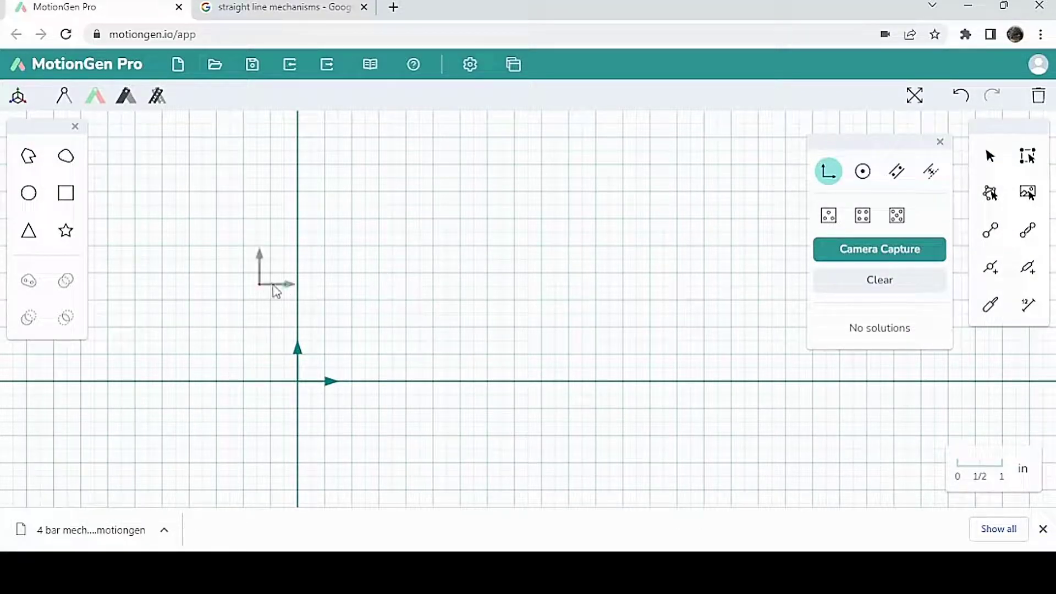
drag(387, 242, 447, 234)
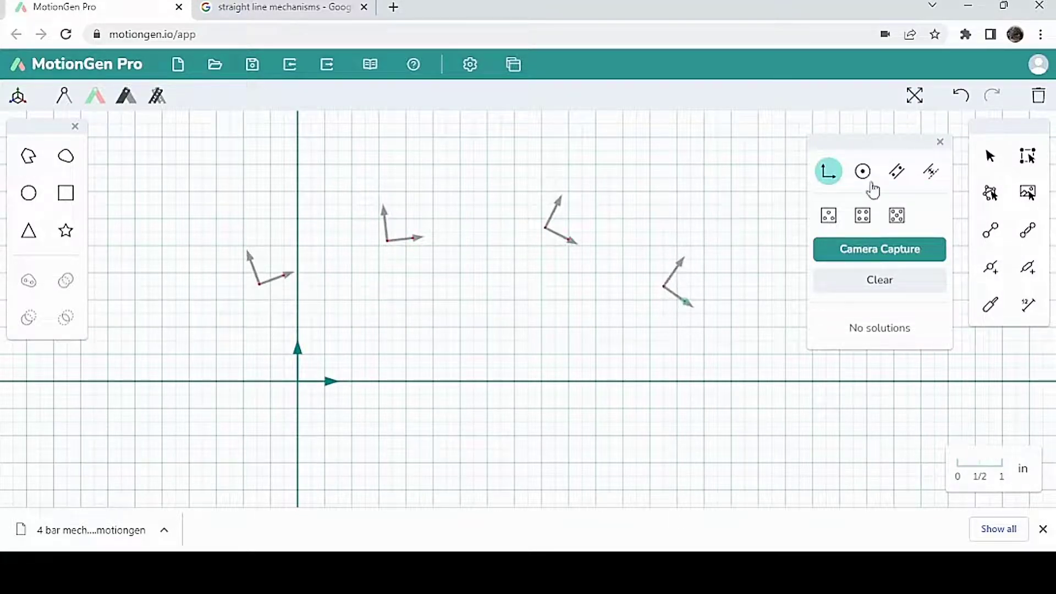
- Draw a horizontal line constraint along the x-axis and rotate the fourth pose down-right
click(898, 171)
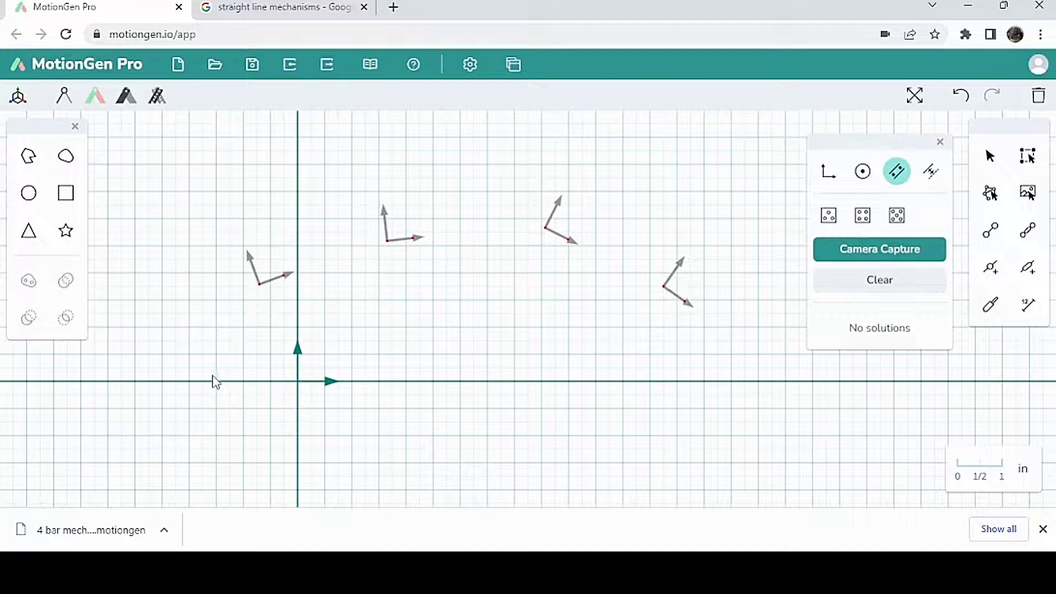
drag(221, 377, 716, 376)
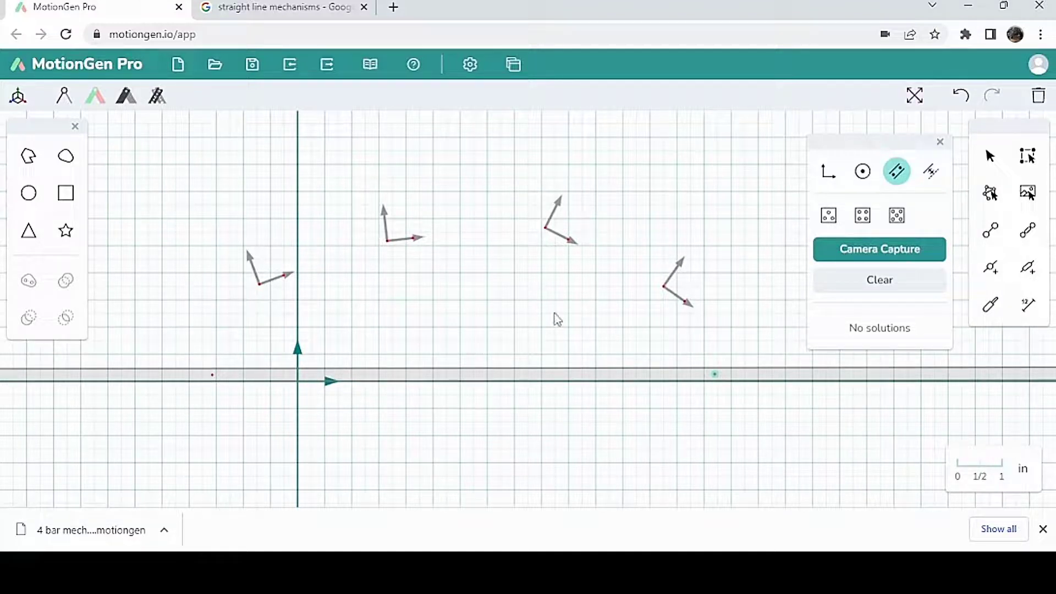
click(829, 174)
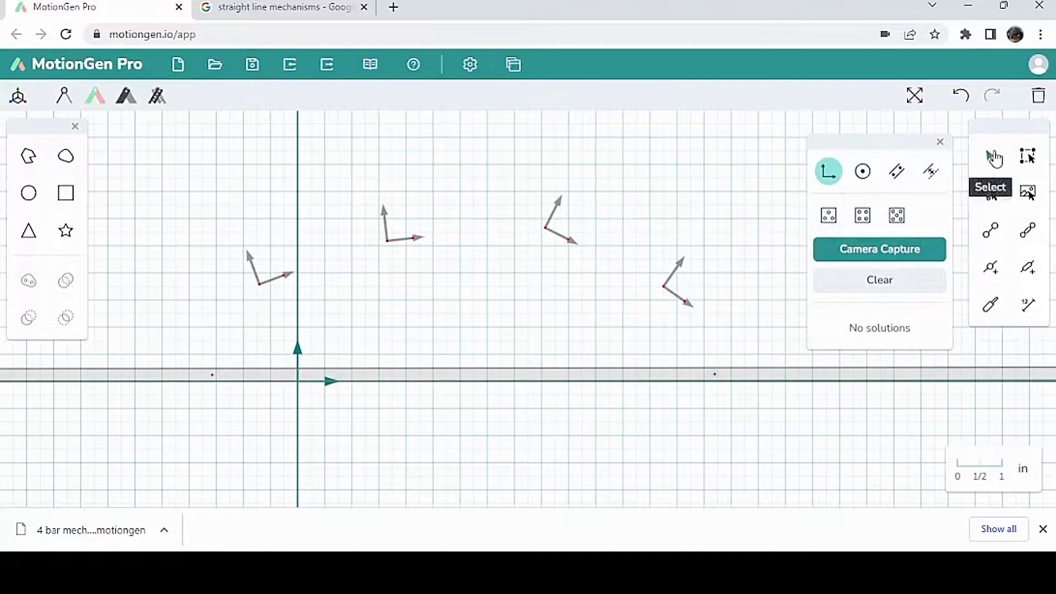
click(990, 156)
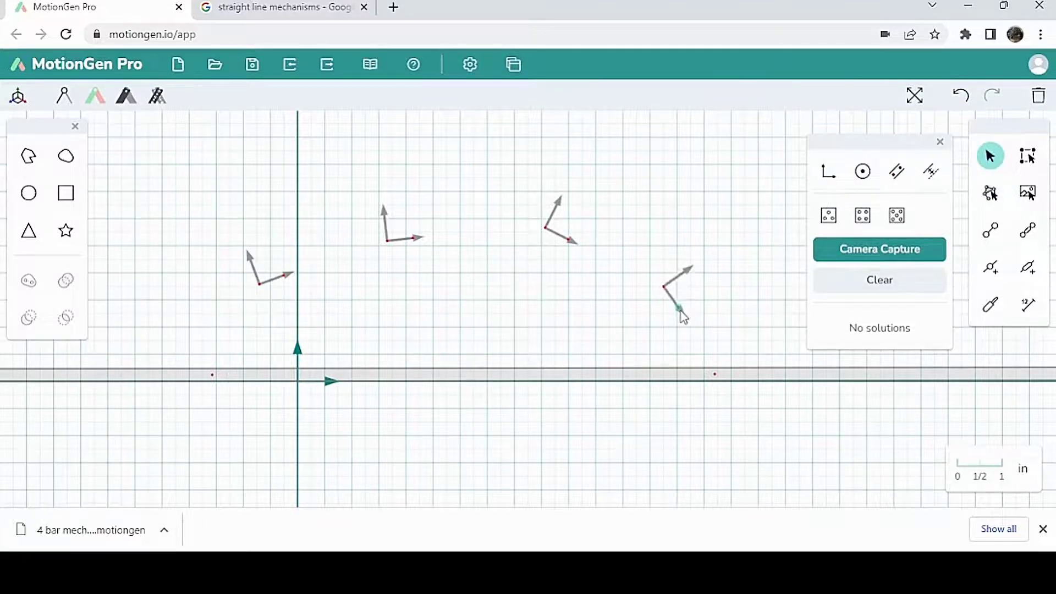
drag(681, 311, 668, 325)
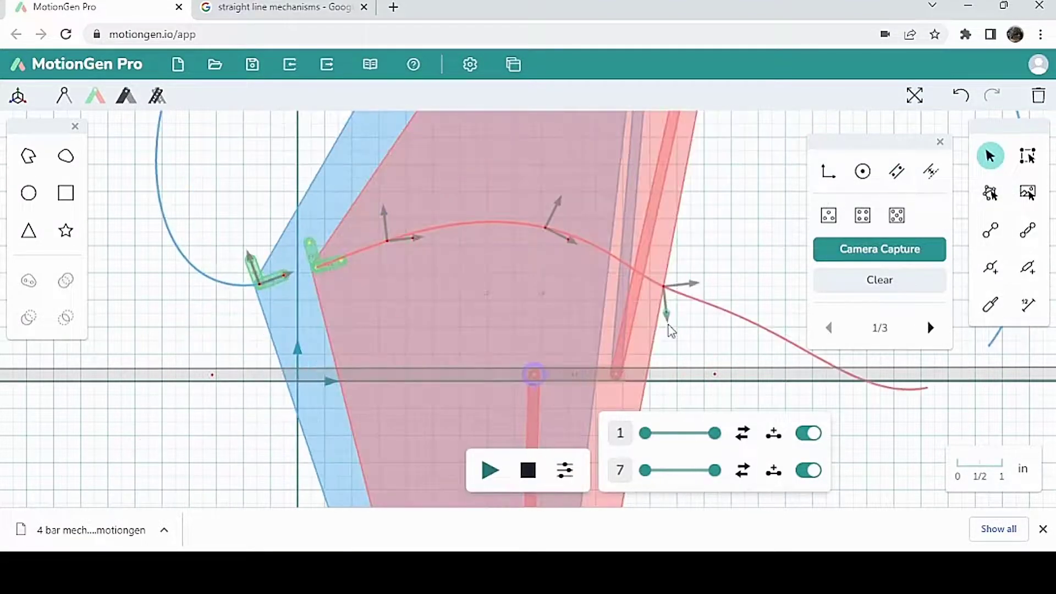
- Play the synthesized linkage's motion, then stop it
click(491, 470)
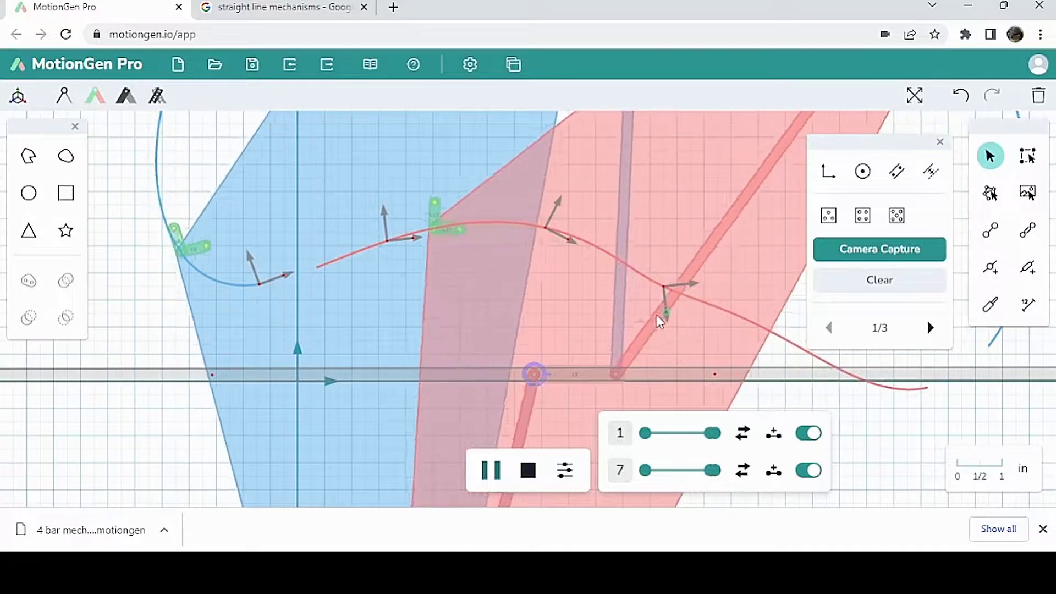
click(528, 469)
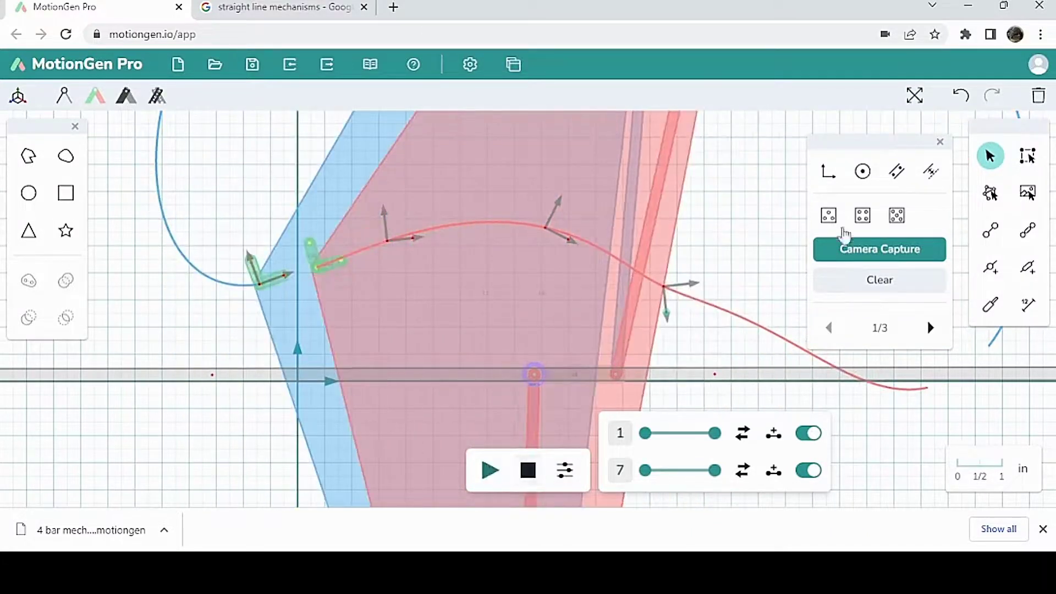
- Clear the old linkage, poses and line constraint, then add two poses and two point constraints
click(1039, 97)
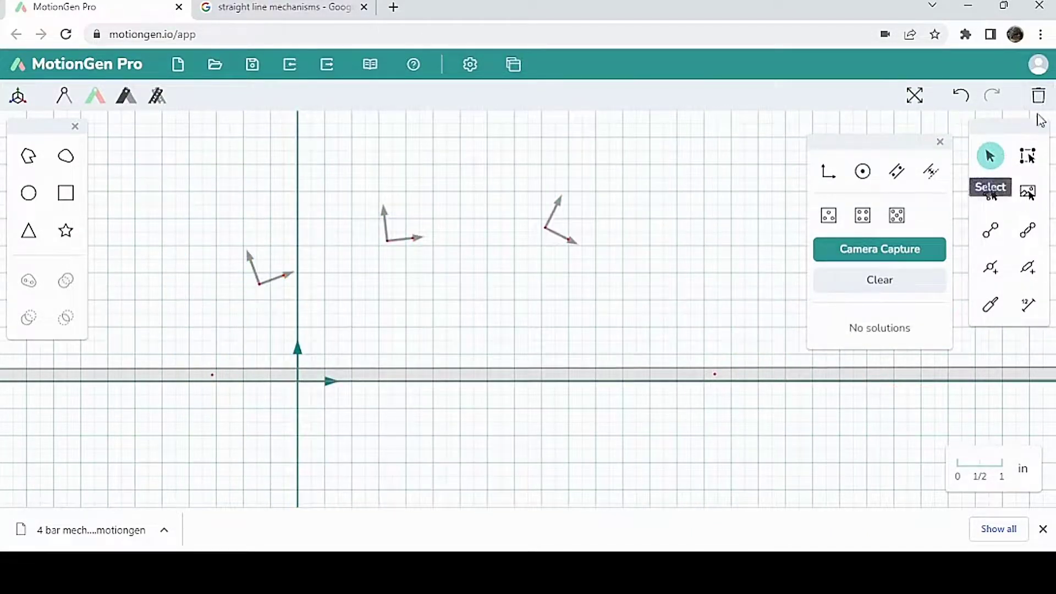
click(1039, 97)
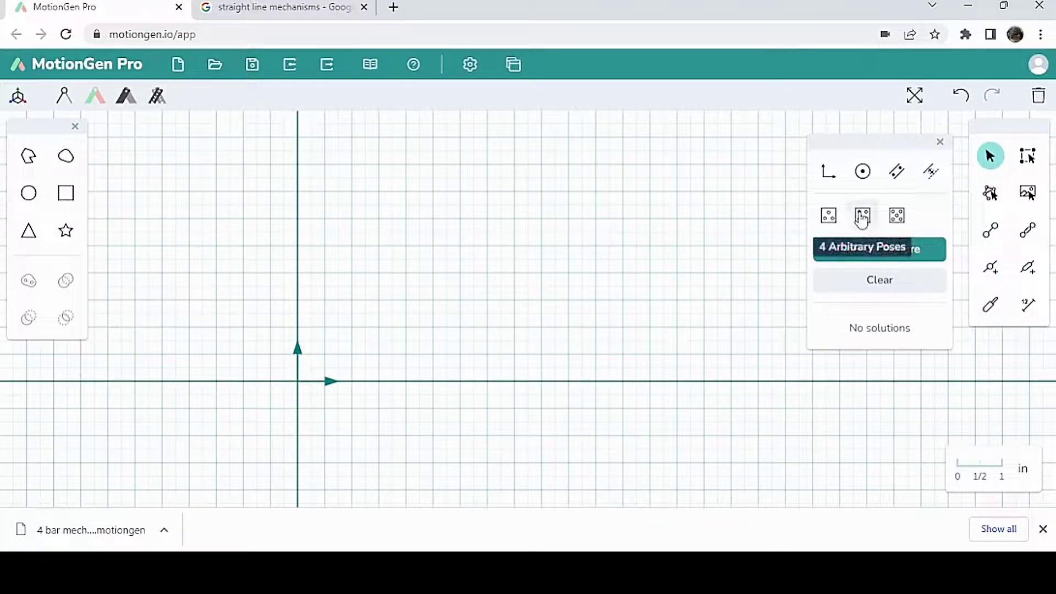
click(831, 177)
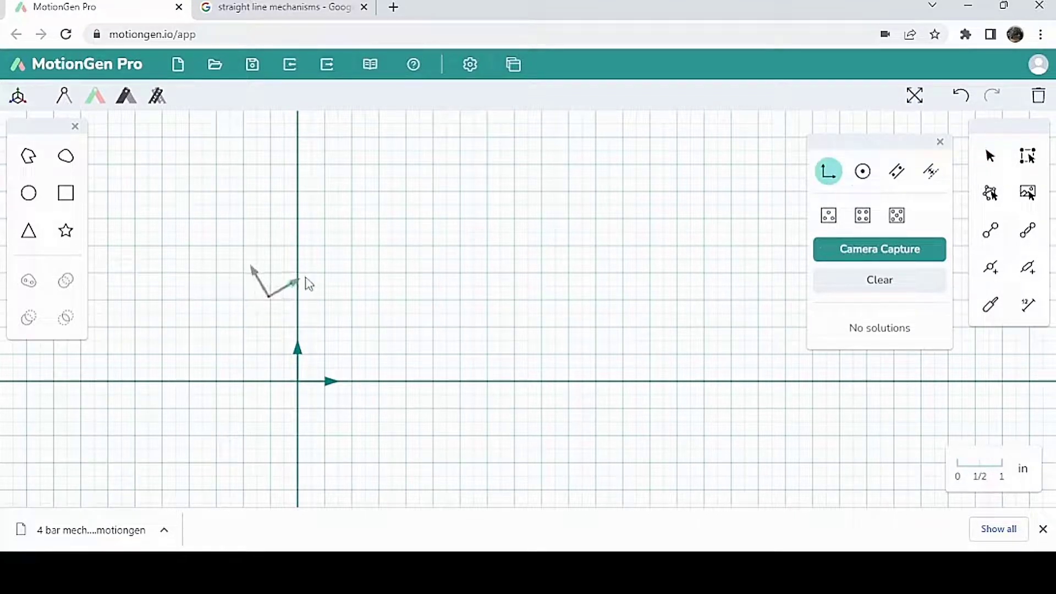
click(861, 172)
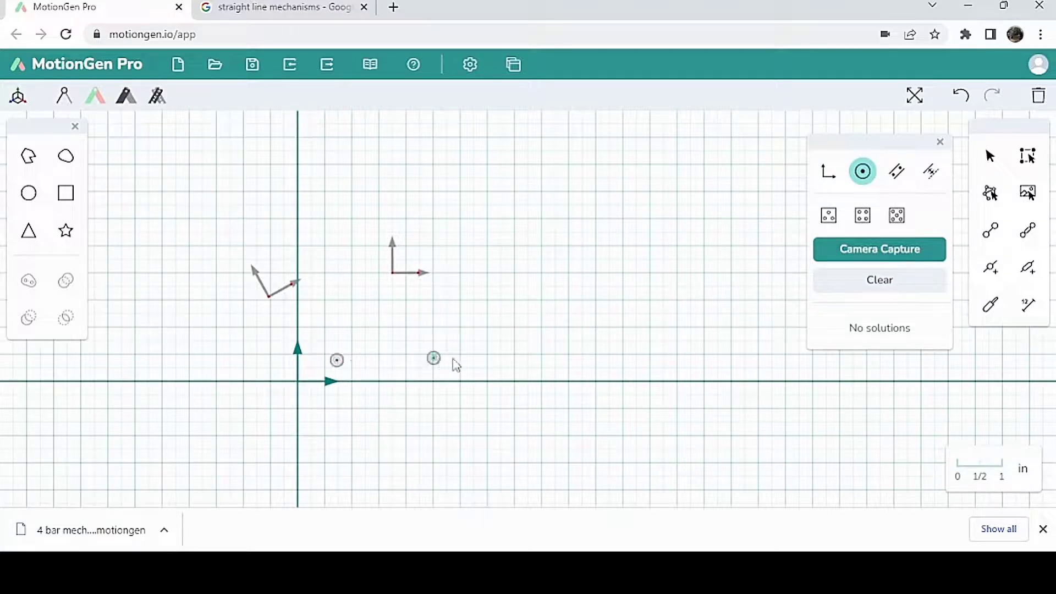
- Draw a vertical line constraint right of the poses and make it moving
click(897, 173)
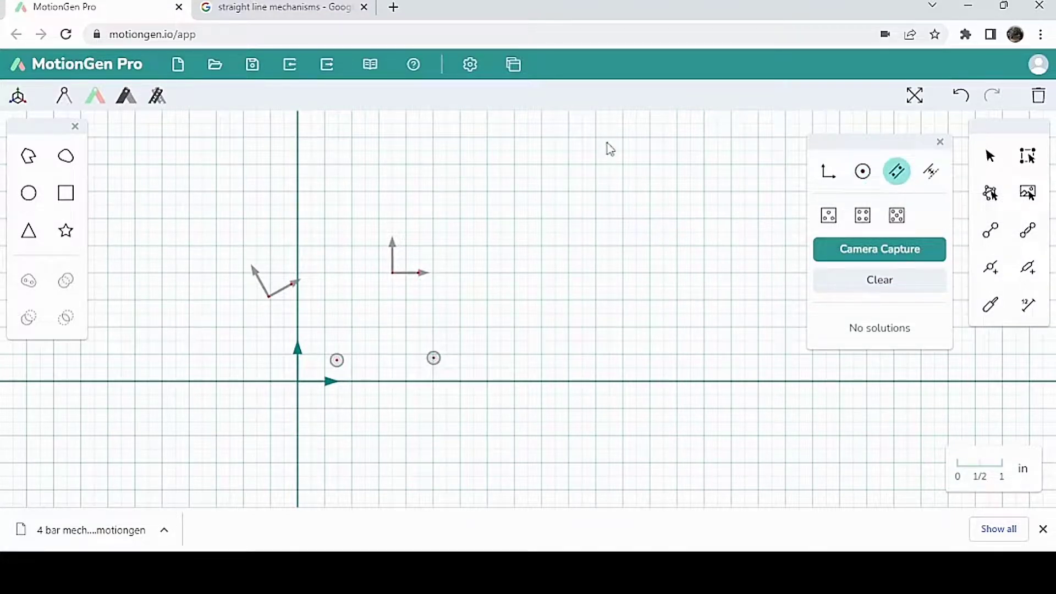
mouse_move(628, 119)
mouse_down()
mouse_move(679, 297)
mouse_move(625, 410)
mouse_up()
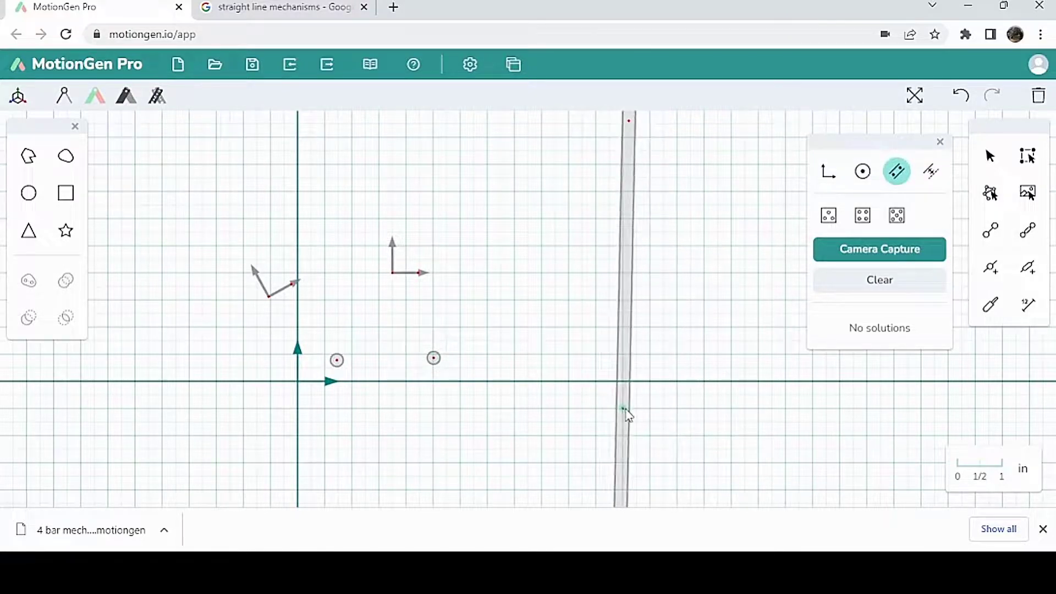
click(932, 174)
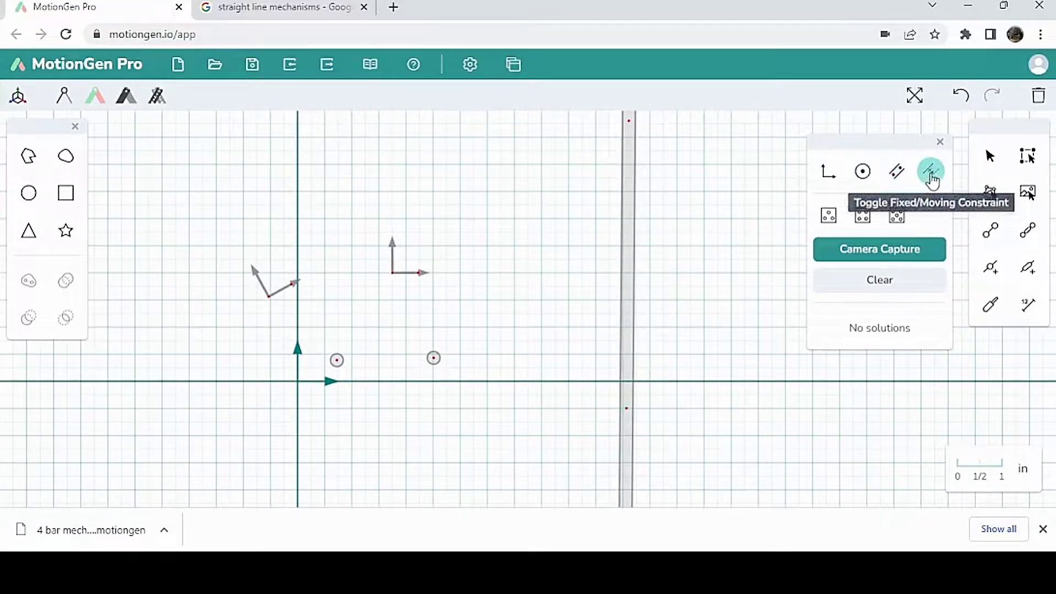
click(628, 206)
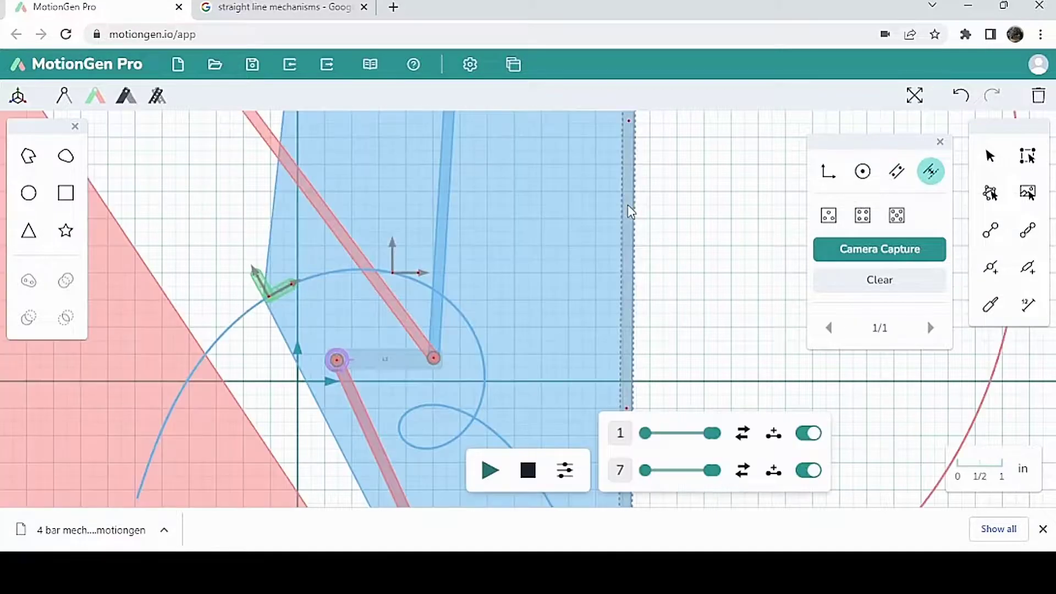
click(490, 468)
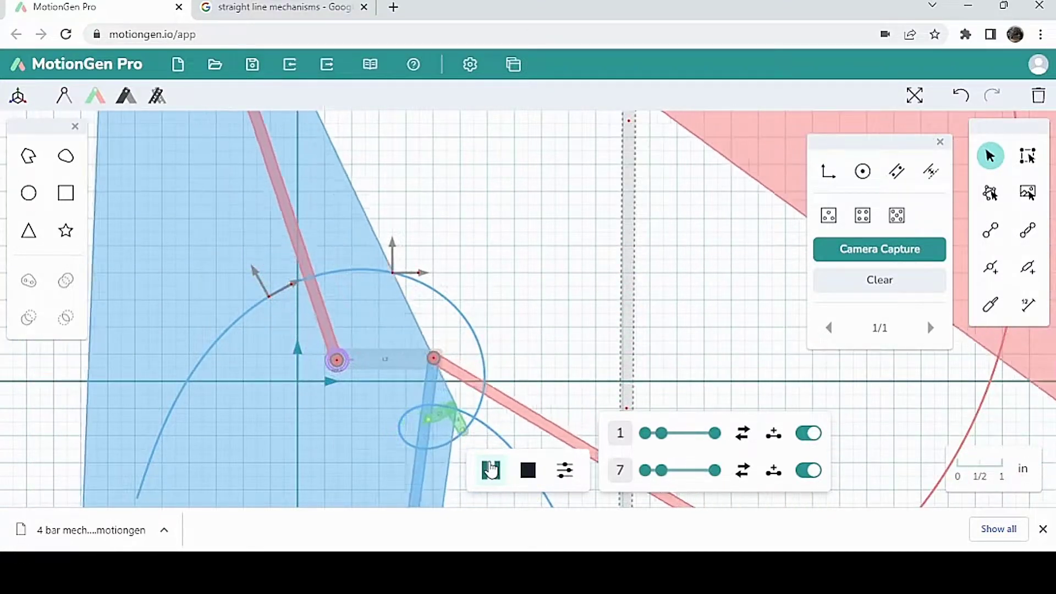
click(526, 470)
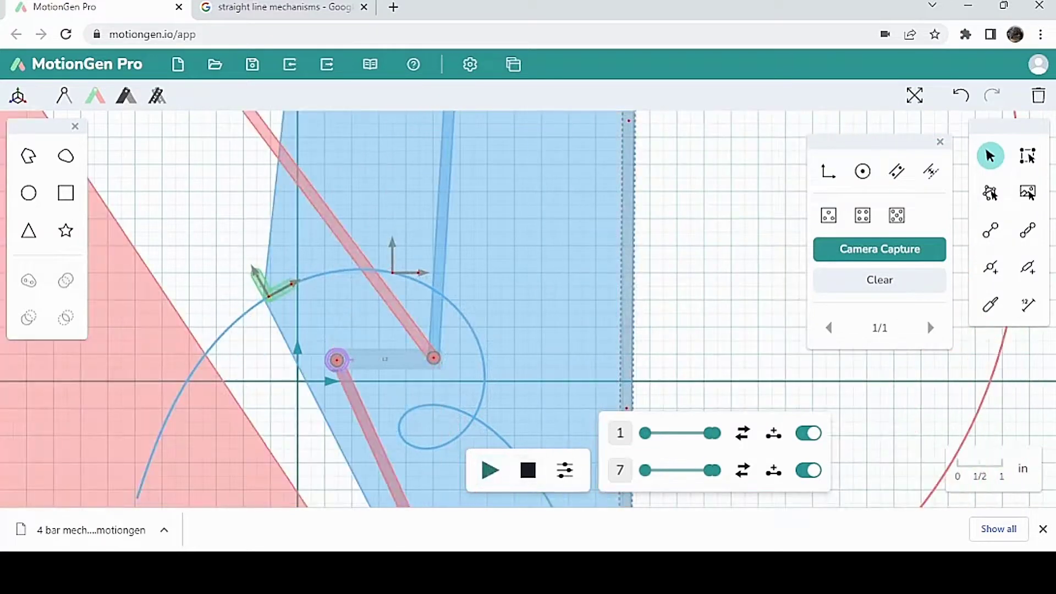
- Clear the previous mechanism and draw fresh poses above the x-axis
click(1039, 98)
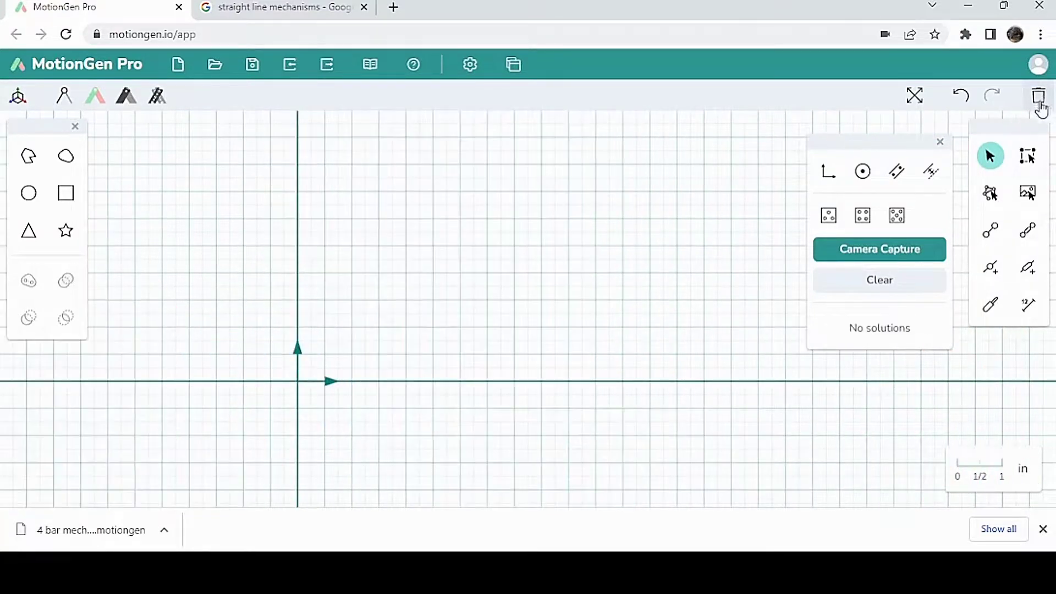
click(829, 173)
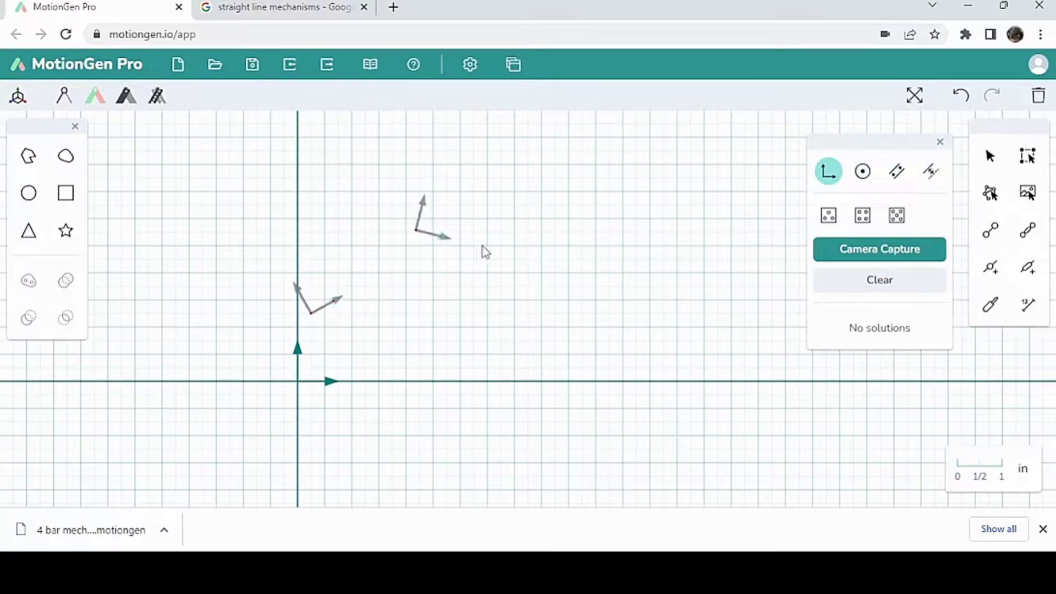
drag(585, 255, 603, 272)
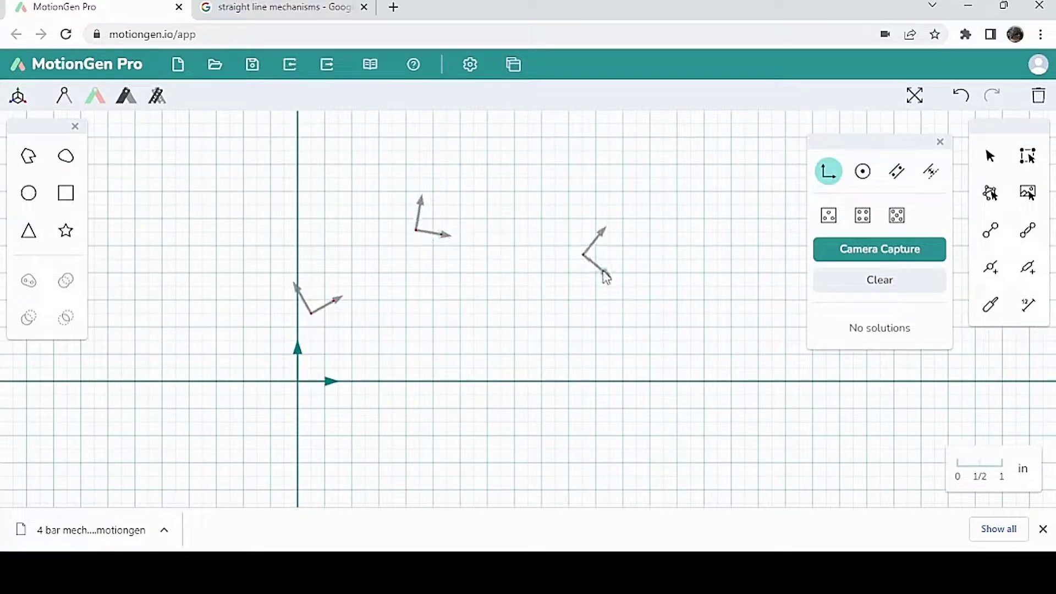
click(864, 174)
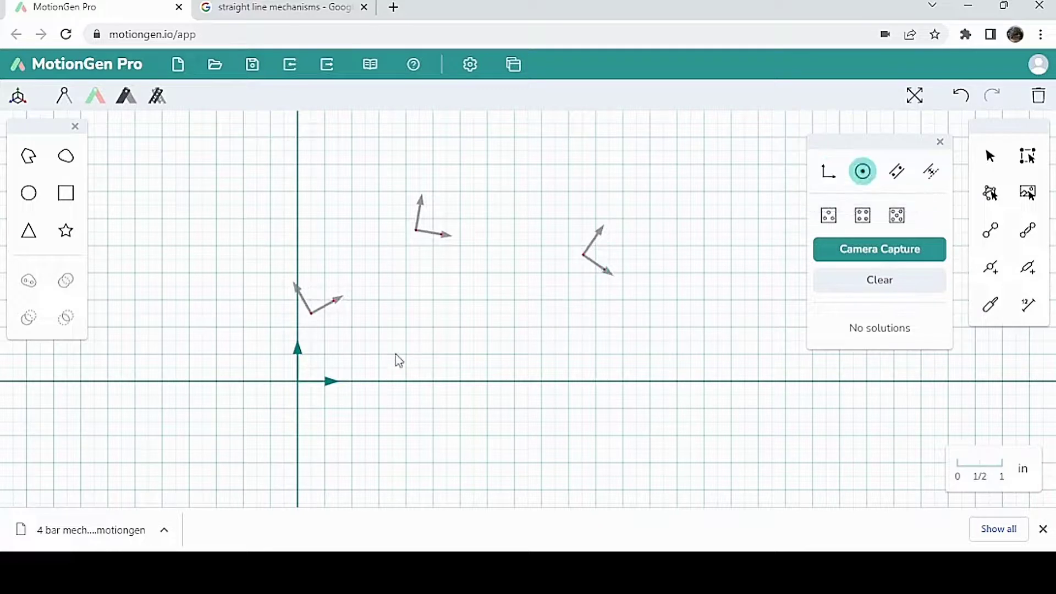
click(535, 375)
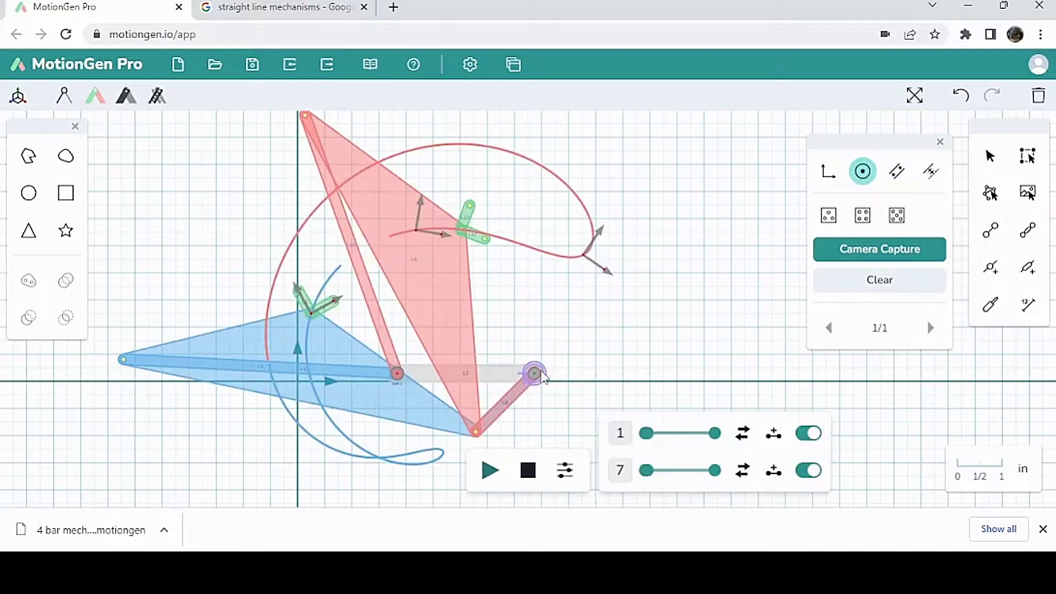
click(500, 471)
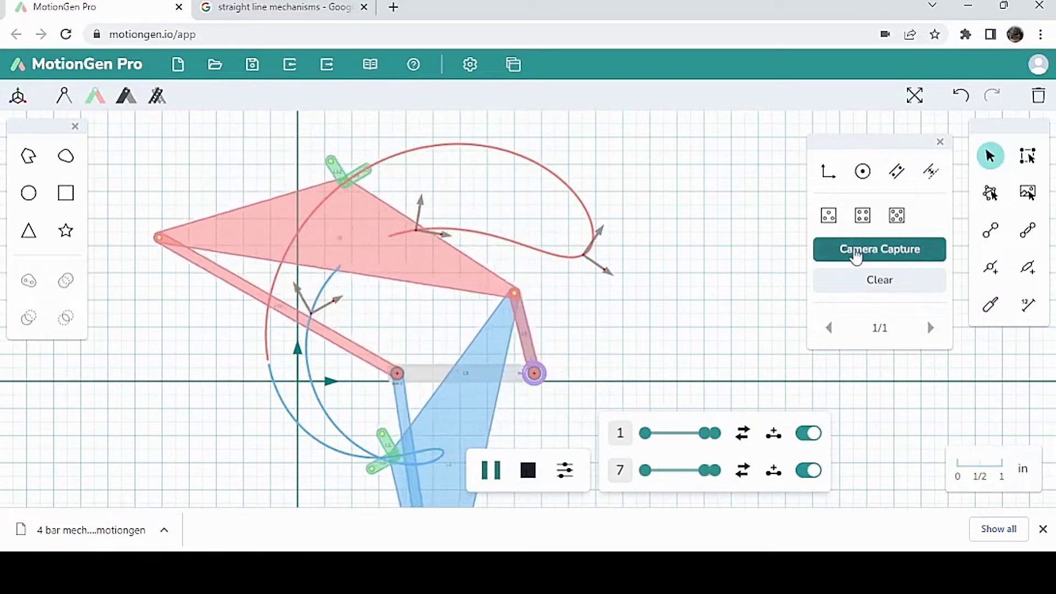
click(528, 472)
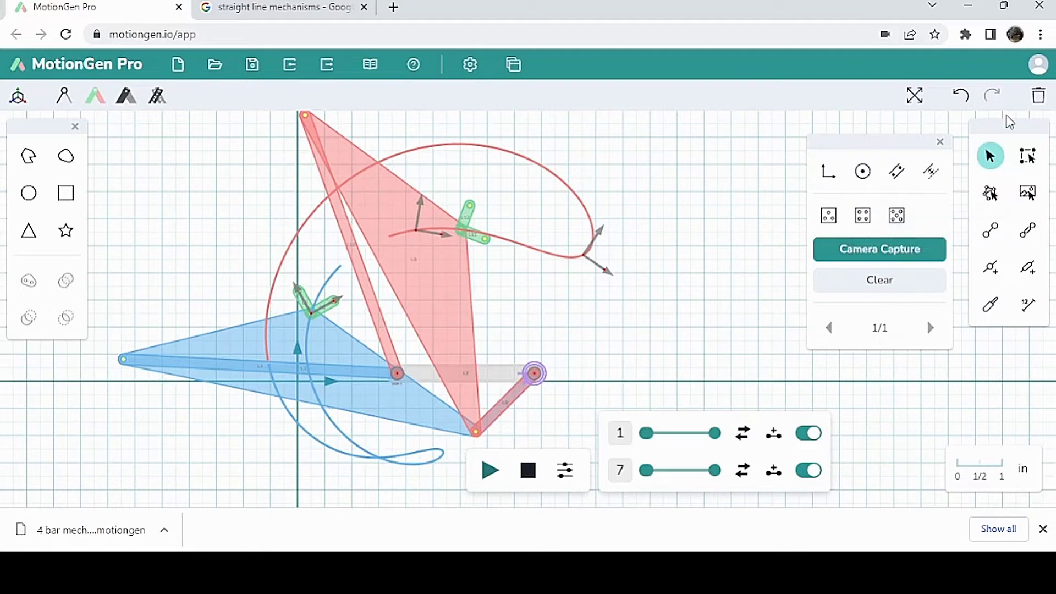
- Delete the red triangular link, then the remaining linkage, poses and curves
click(467, 375)
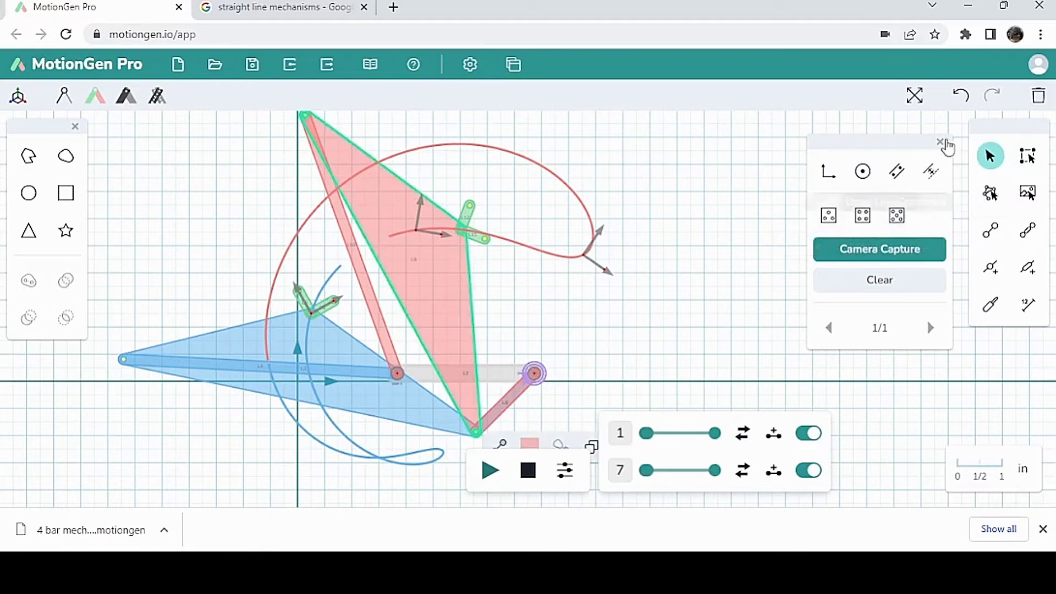
click(1038, 96)
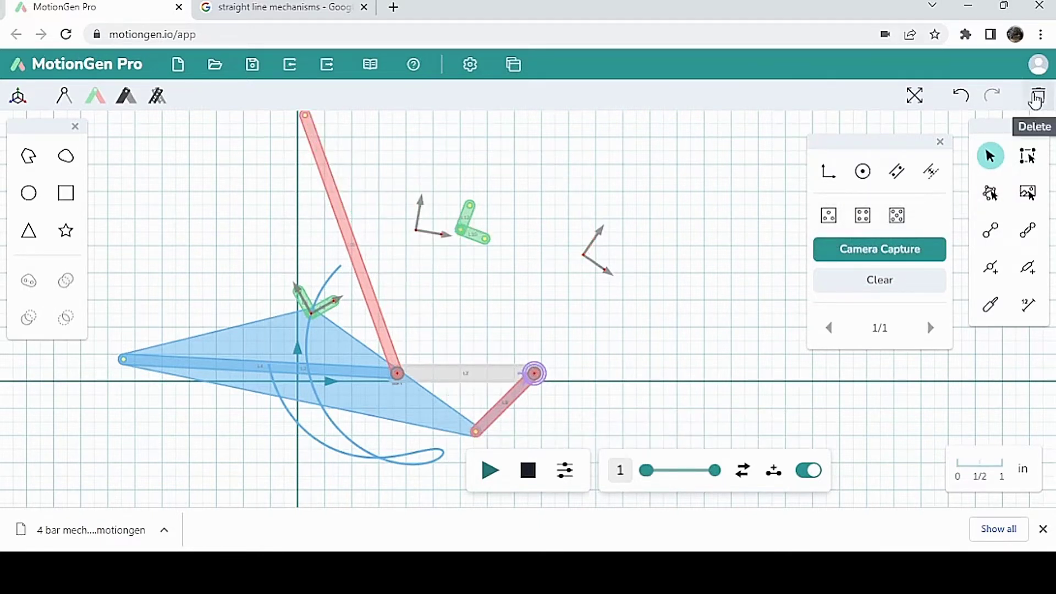
click(1037, 98)
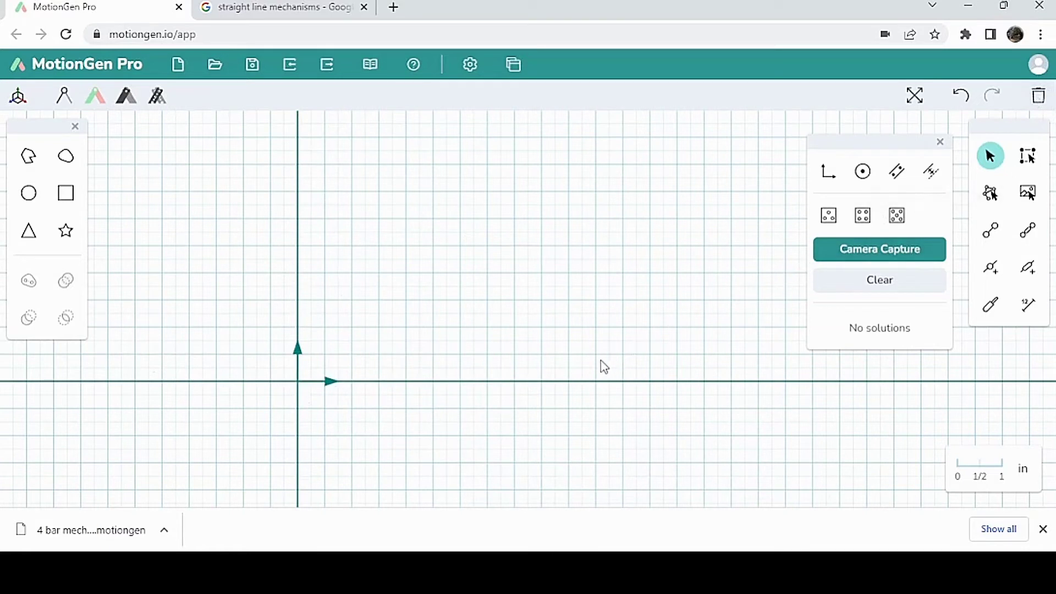